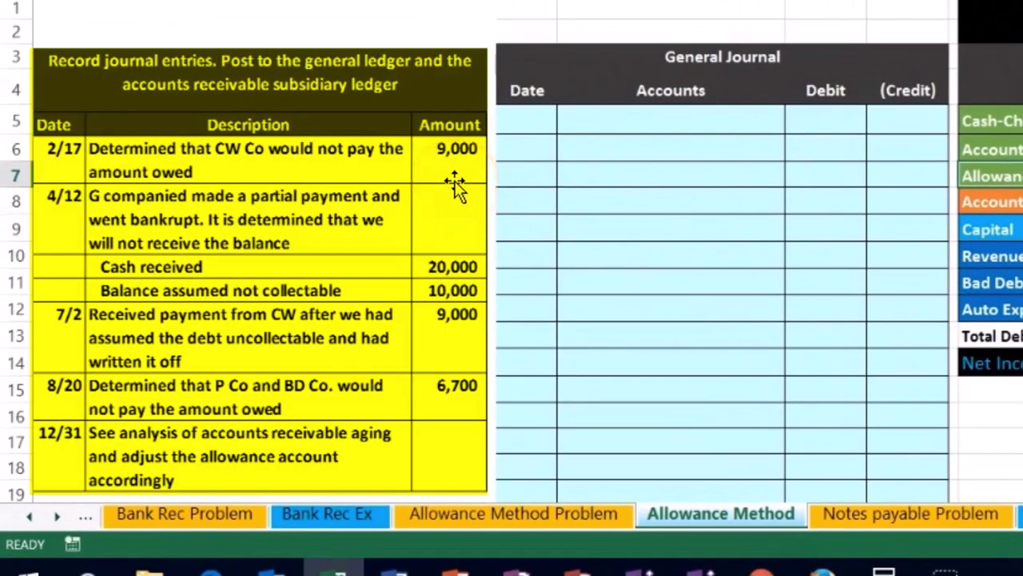
Step: Examine the blank general journal and the trial balance accounts by type, from Cash-Checking through Auto Expense
left_click(710, 122)
left_click_drag(837, 117, 889, 153)
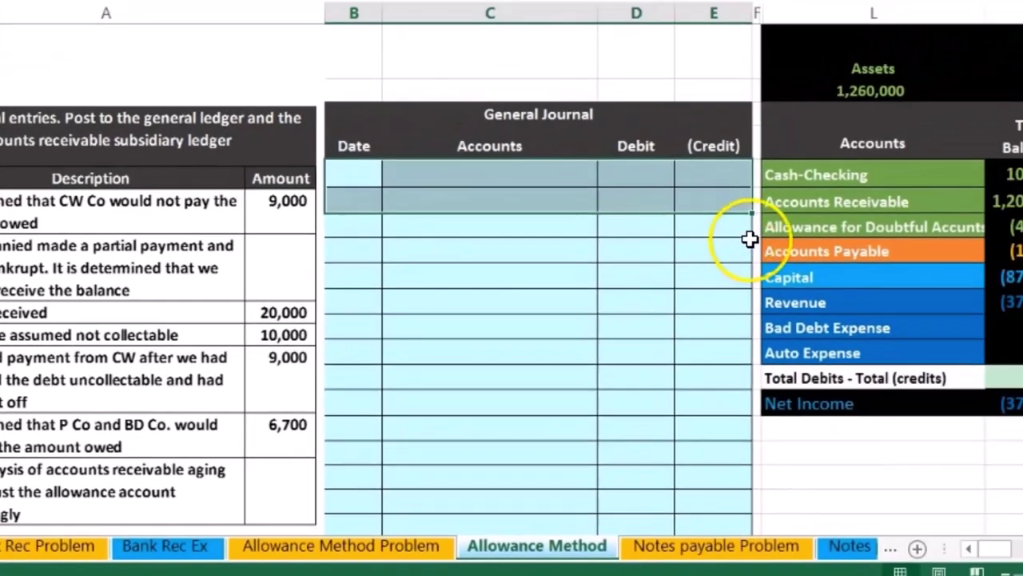
left_click_drag(980, 120, 979, 149)
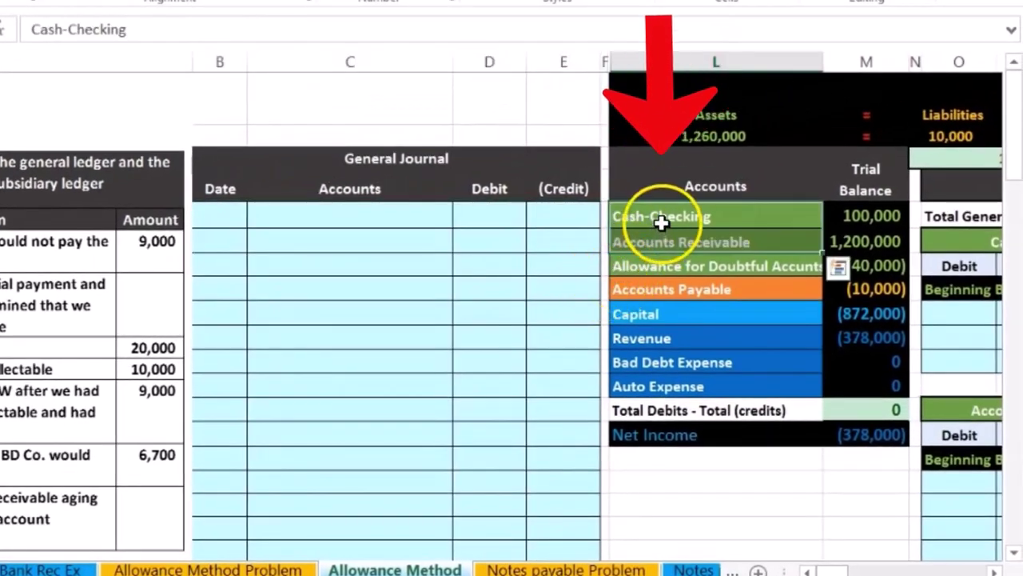
left_click(661, 217)
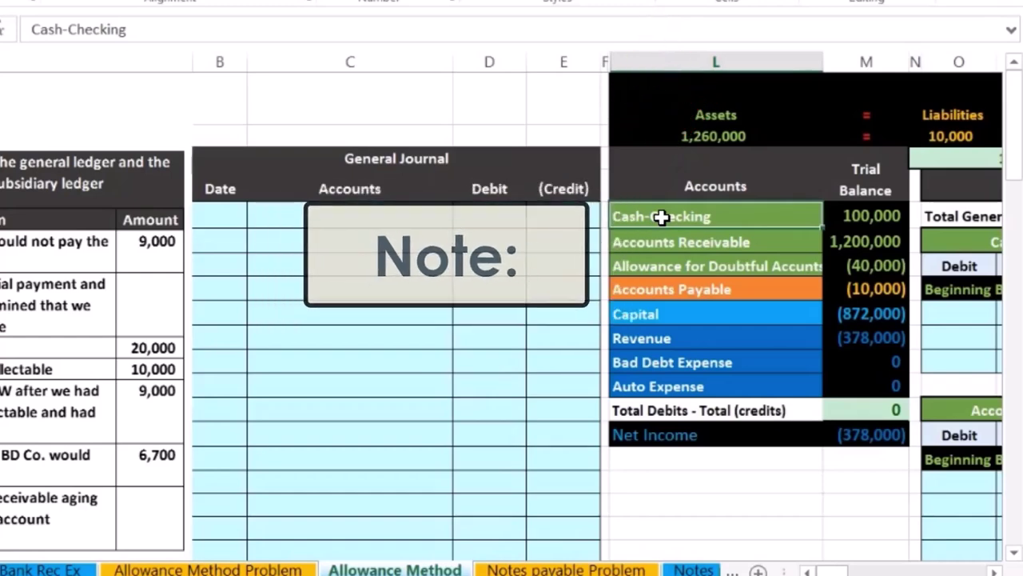
left_click_drag(801, 215, 862, 262)
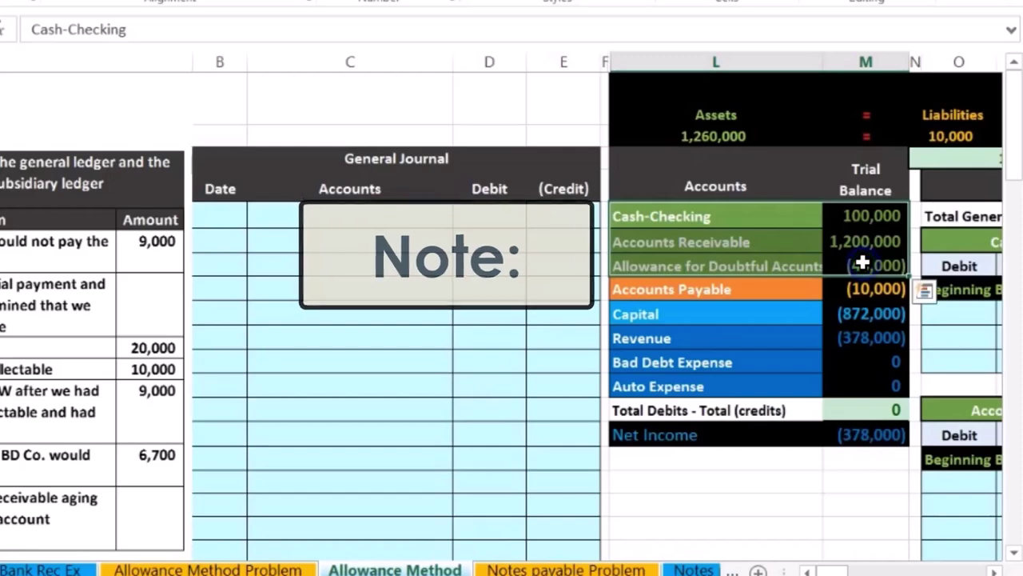
left_click_drag(773, 295, 869, 295)
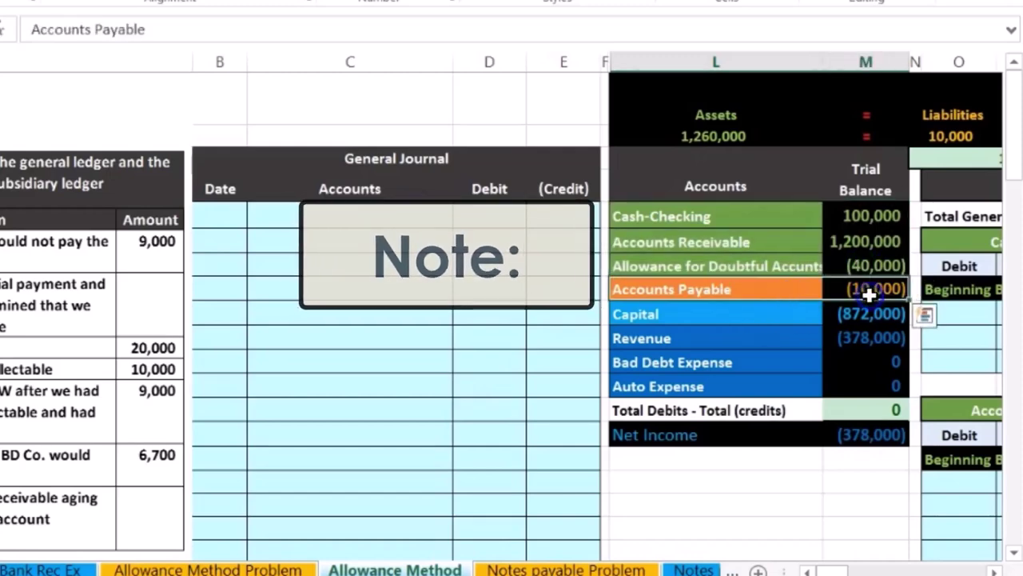
left_click_drag(715, 320, 863, 320)
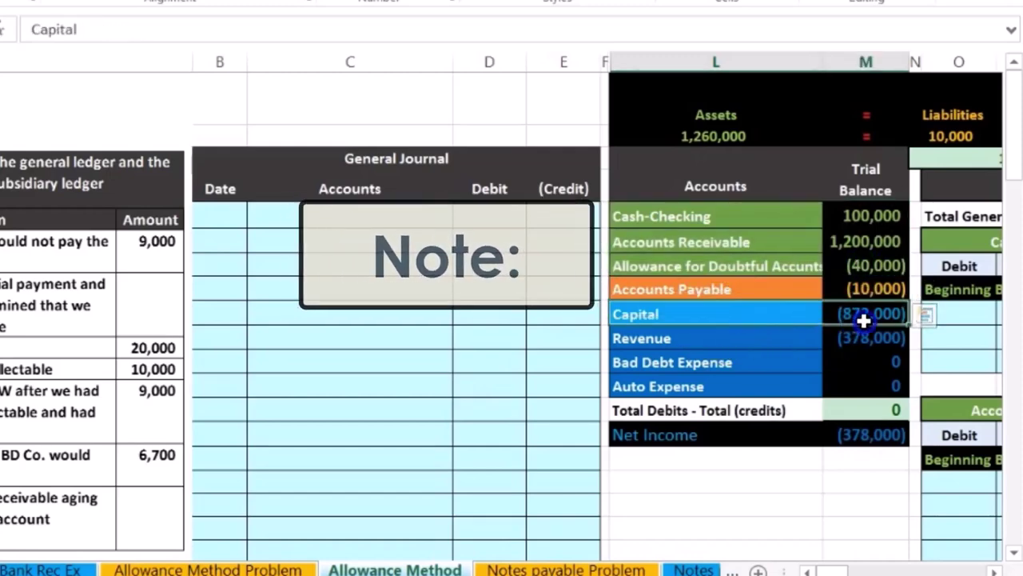
left_click_drag(743, 337, 852, 390)
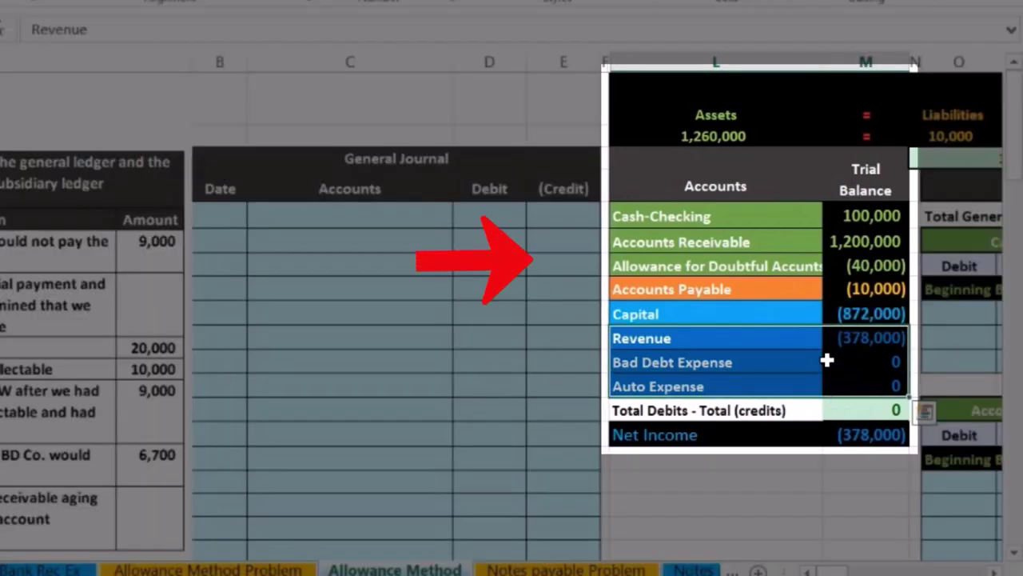
left_click(788, 216)
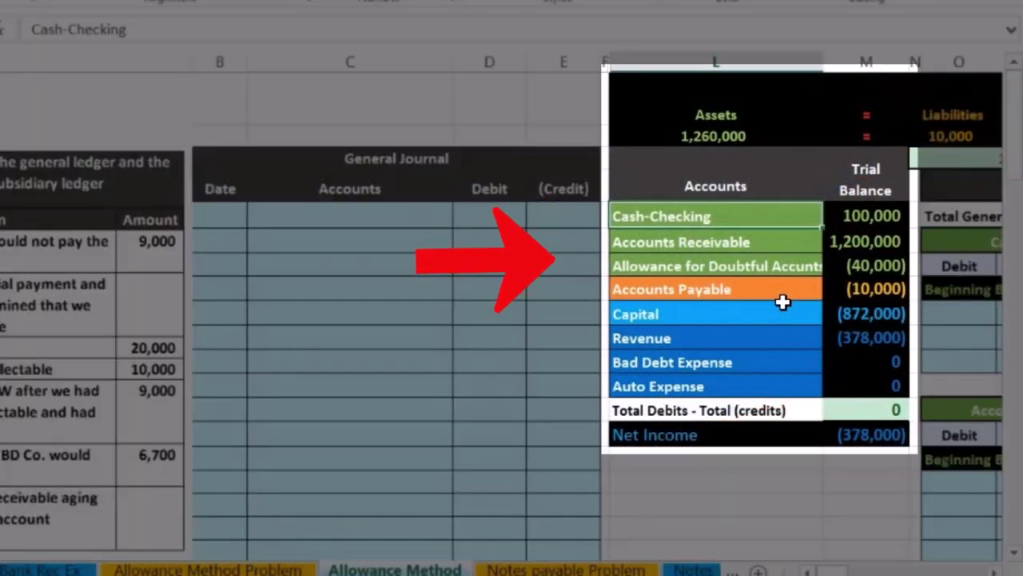
Step: Inspect the formulas behind the assets, liabilities and owner's equity totals in the accounting equation above the trial balance
key("Right")
key("Right")
key("Right")
key("Right")
key("Right")
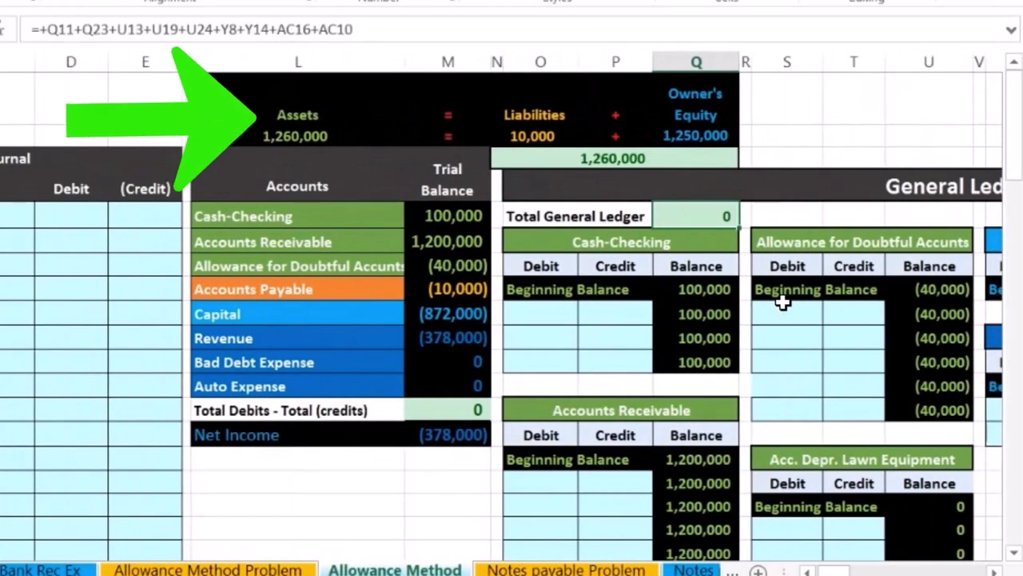
left_click(294, 132)
double_click(304, 136)
key("Tab")
left_click(529, 134)
double_click(530, 134)
key("Tab")
left_click(662, 138)
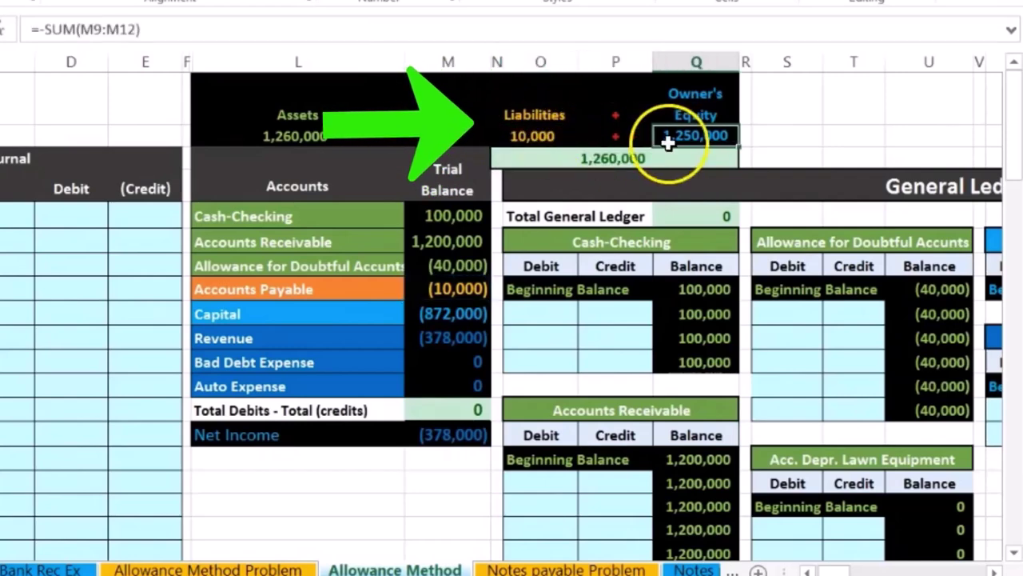
double_click(696, 138)
key("Return")
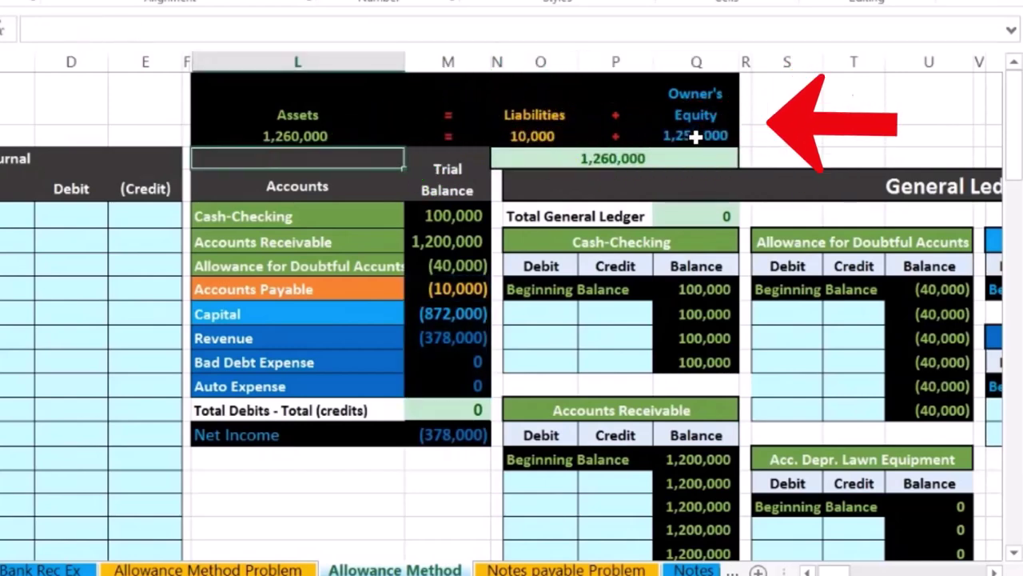
Step: Review the trial balance amounts with their debits-minus-credits total, and inspect the formula behind Net Income
left_click(480, 410)
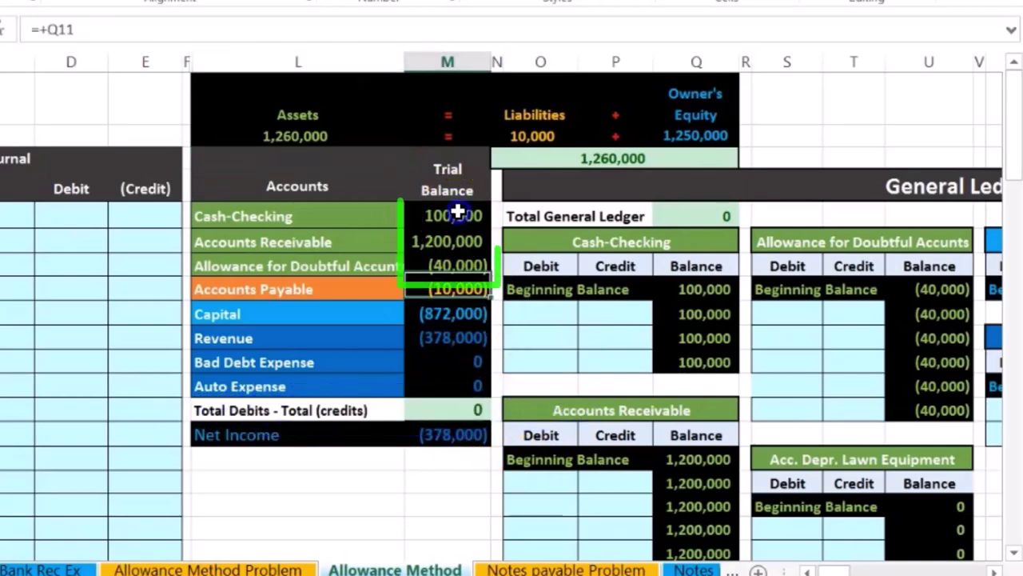
left_click_drag(454, 258, 454, 363)
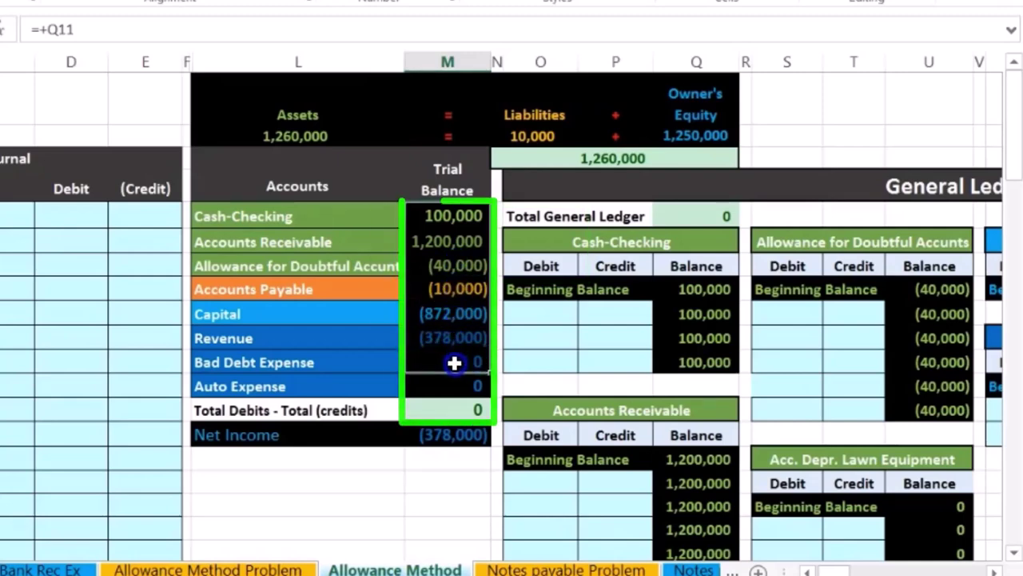
left_click(461, 413)
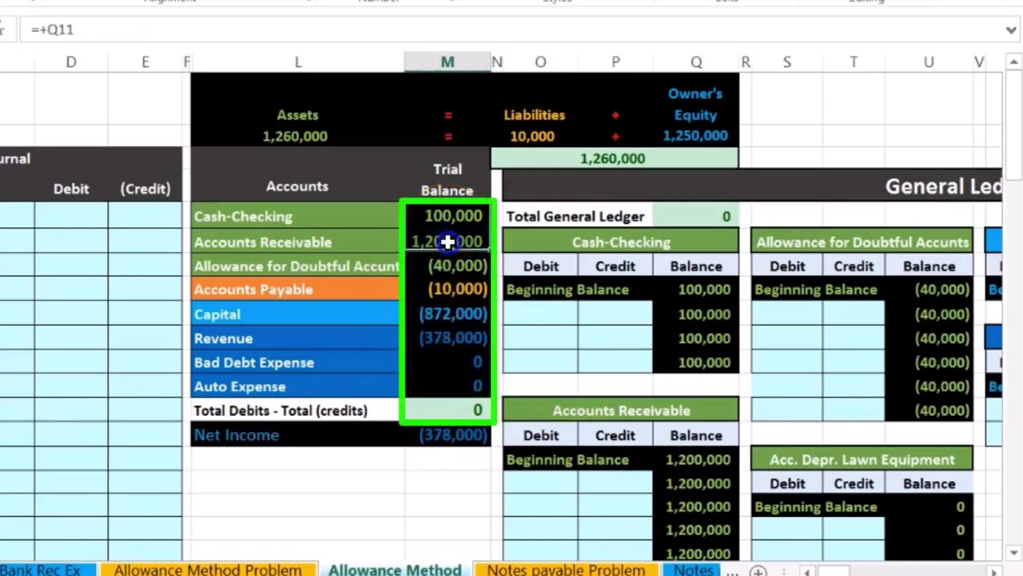
left_click(446, 411)
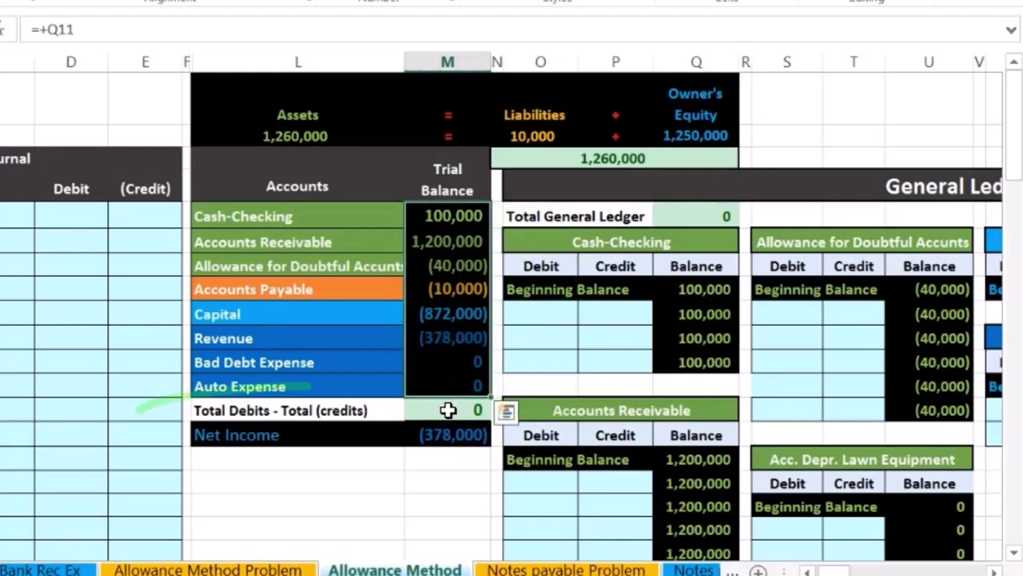
left_click(429, 434)
double_click(435, 434)
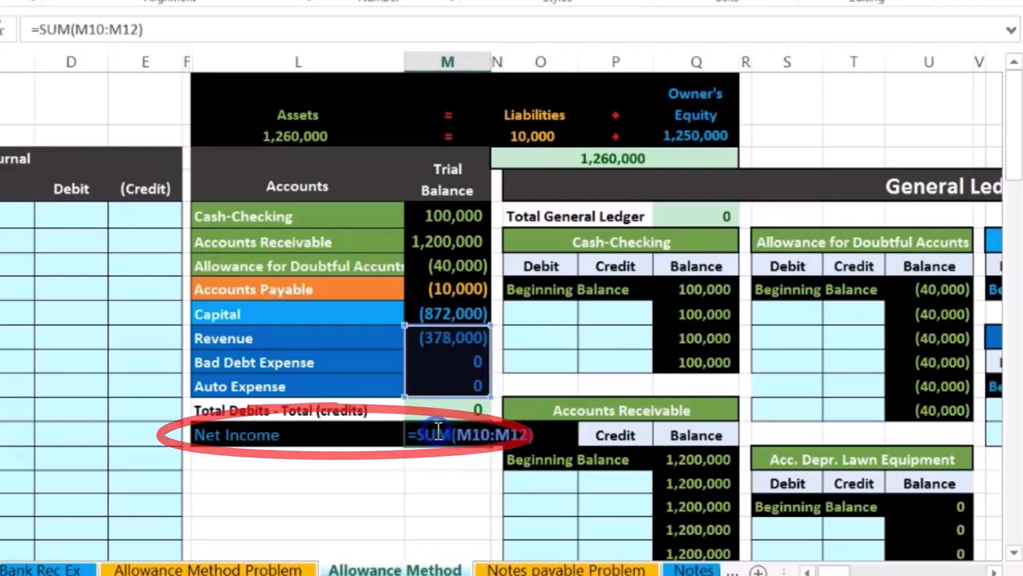
key("Return")
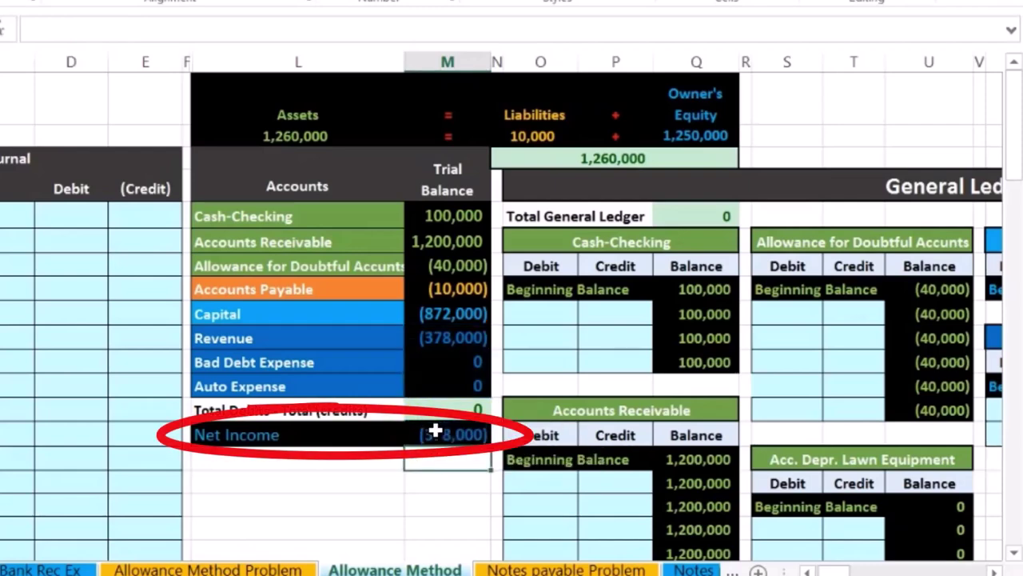
Step: Look over the General Ledger section and its accounts, including Cash-Checking, Accounts Payable, Capital and Revenue
left_click(602, 179)
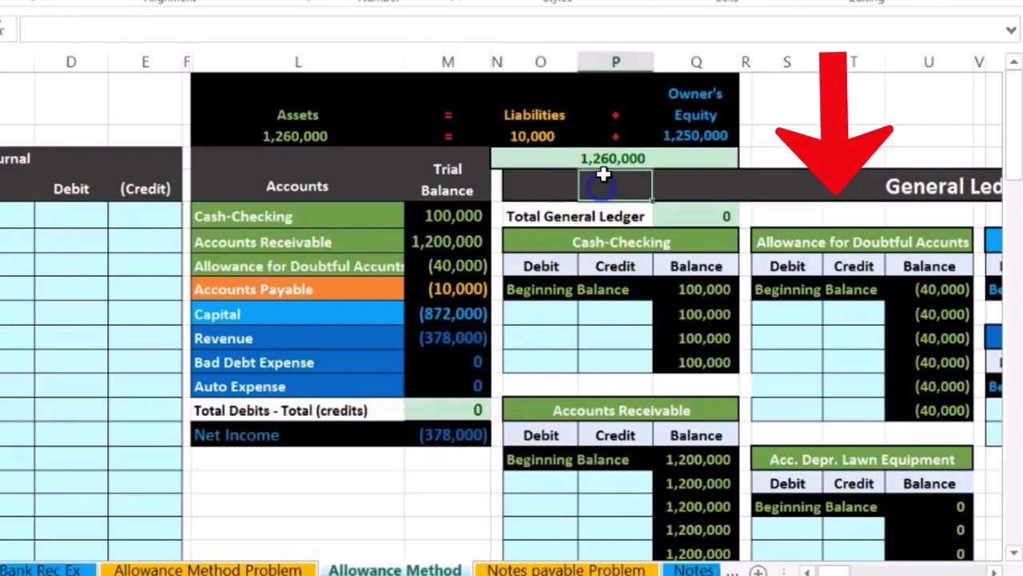
key("Right")
key("Right")
key("Right")
key("Right")
key("Right")
key("Right")
key("Right")
key("Right")
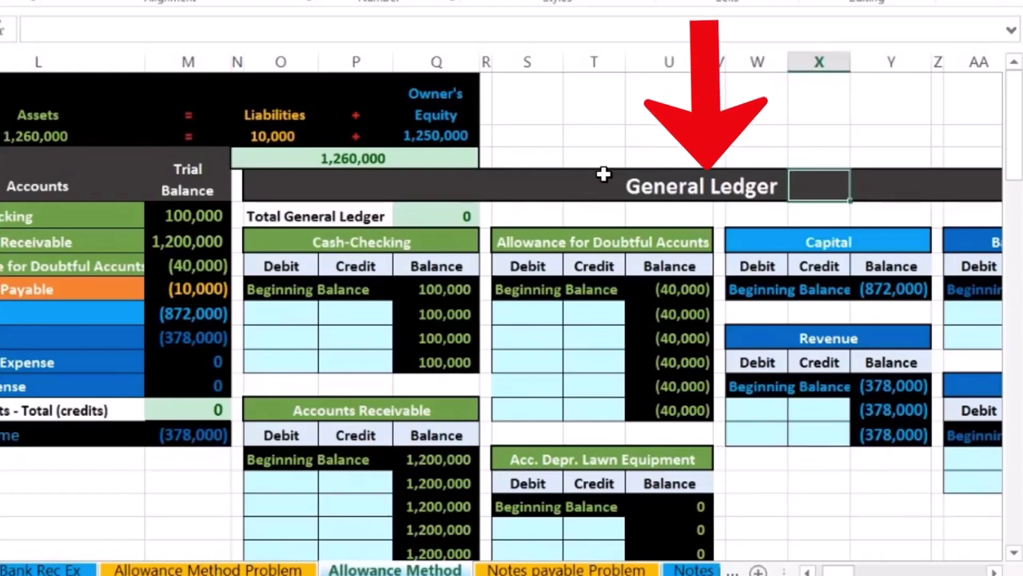
left_click(294, 247)
scroll(518, 440, "down", 2)
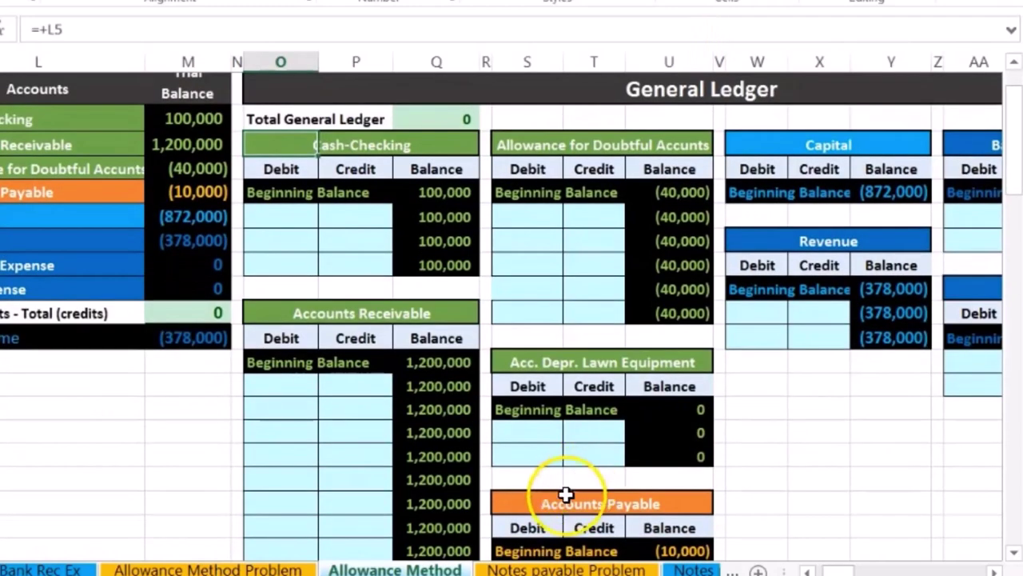
left_click(548, 497)
scroll(805, 472, "up", 2)
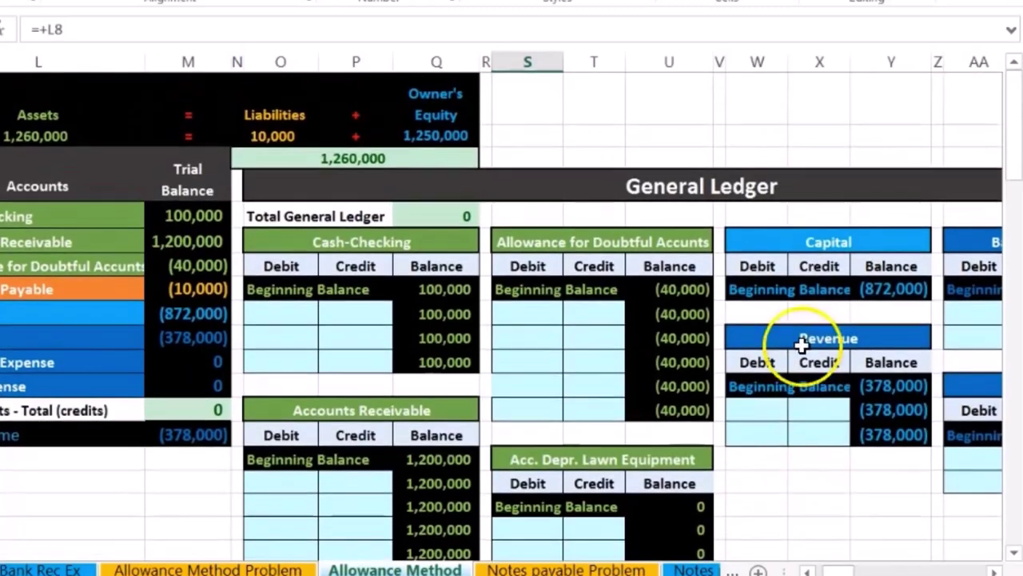
left_click(769, 244)
left_click(777, 338)
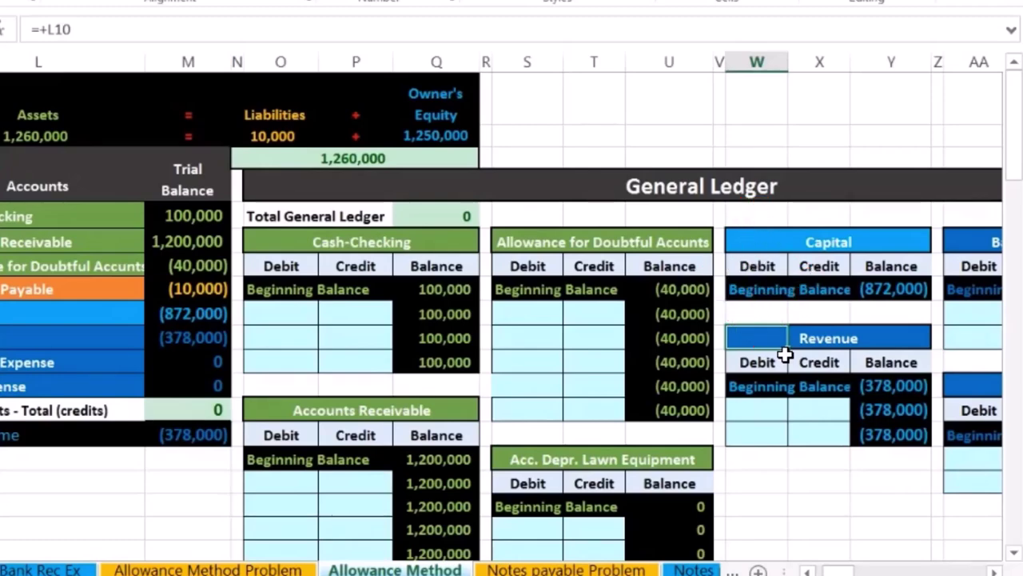
Step: Examine the Accounts Receivable ledger account and its subsidiary ledger by customer, including G Co, CW Co and Kt Co
scroll(786, 355, "down", 6)
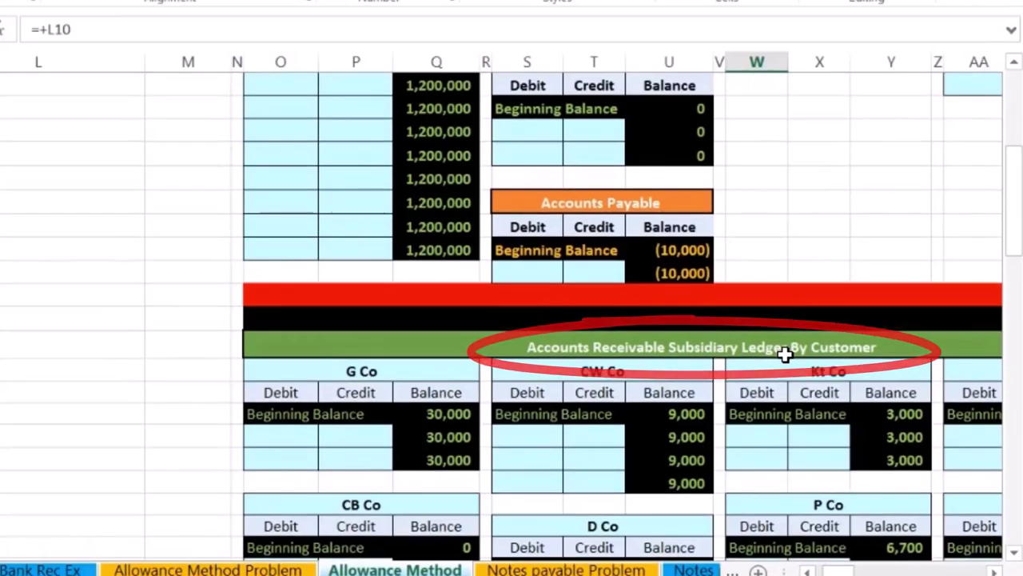
scroll(785, 355, "up", 5)
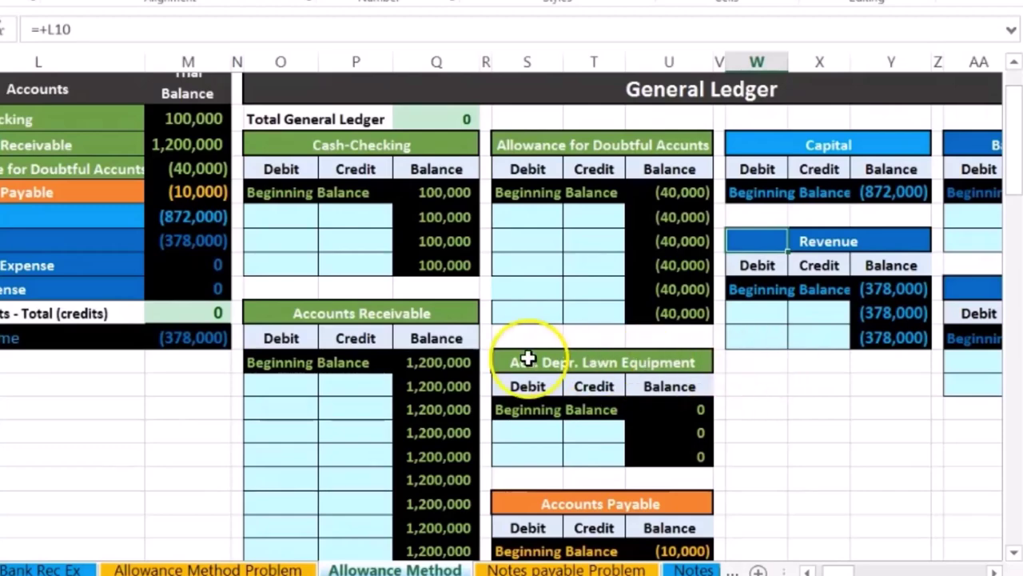
left_click(294, 382)
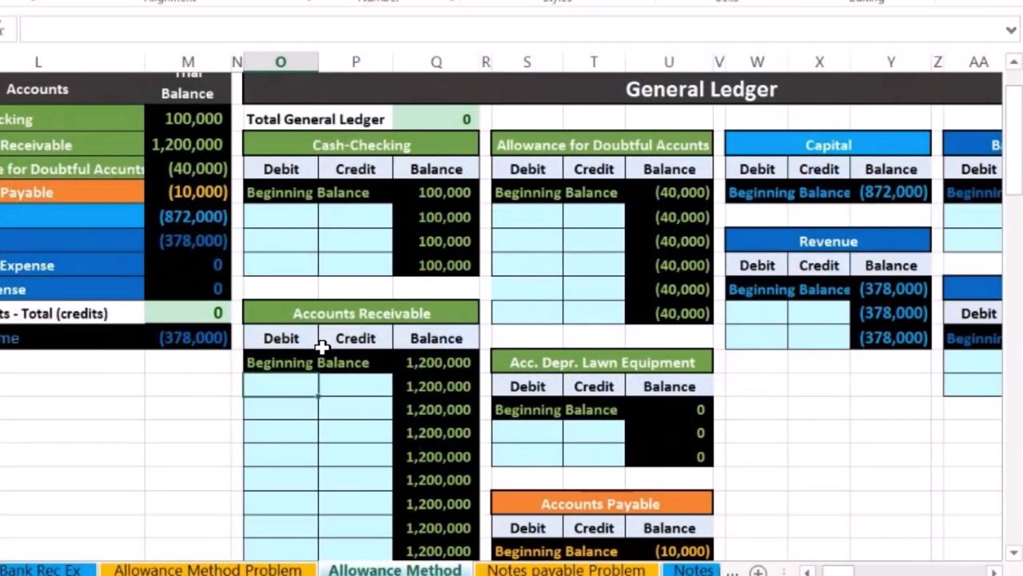
scroll(324, 344, "down", 6)
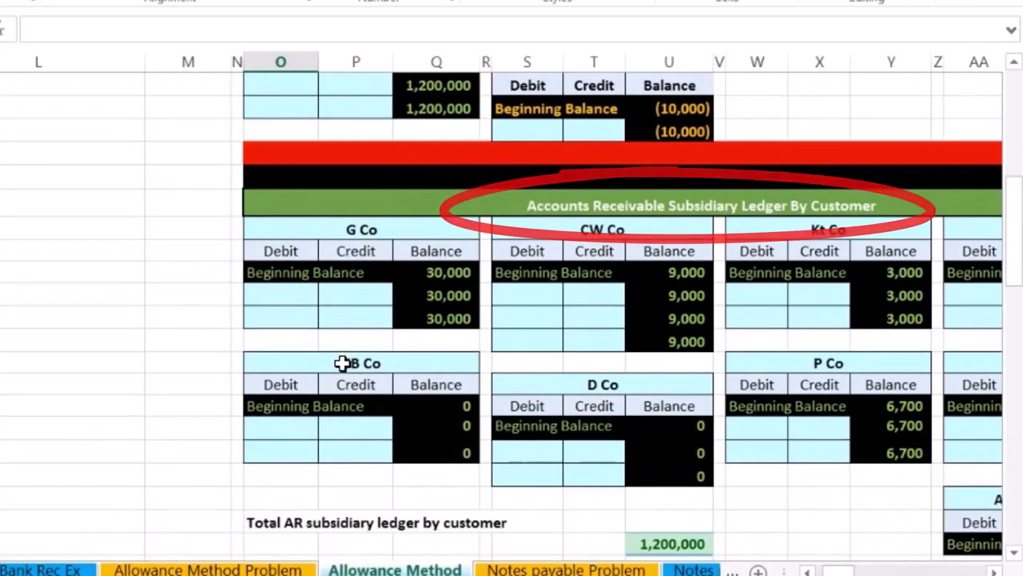
left_click(991, 572)
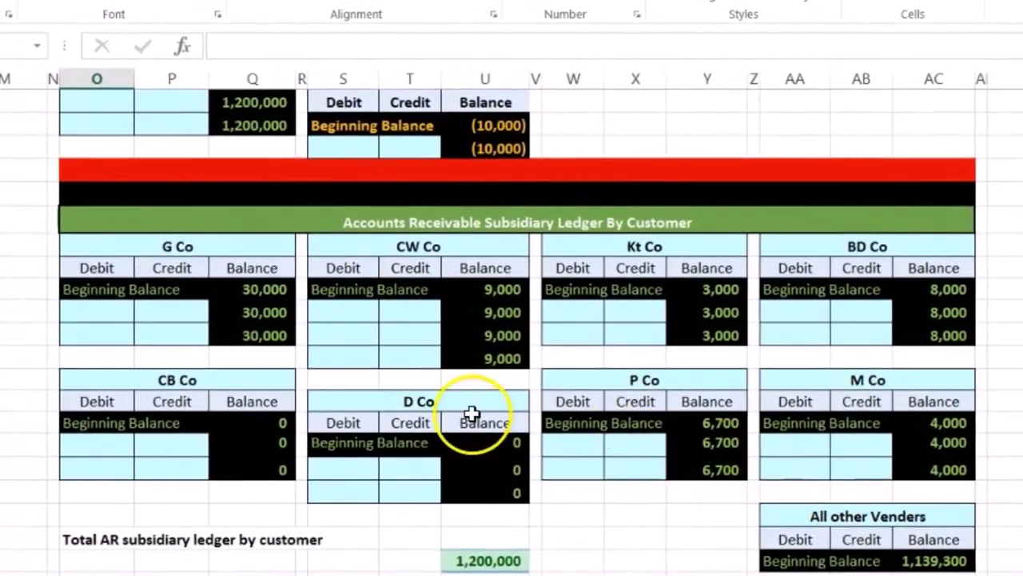
left_click(141, 247)
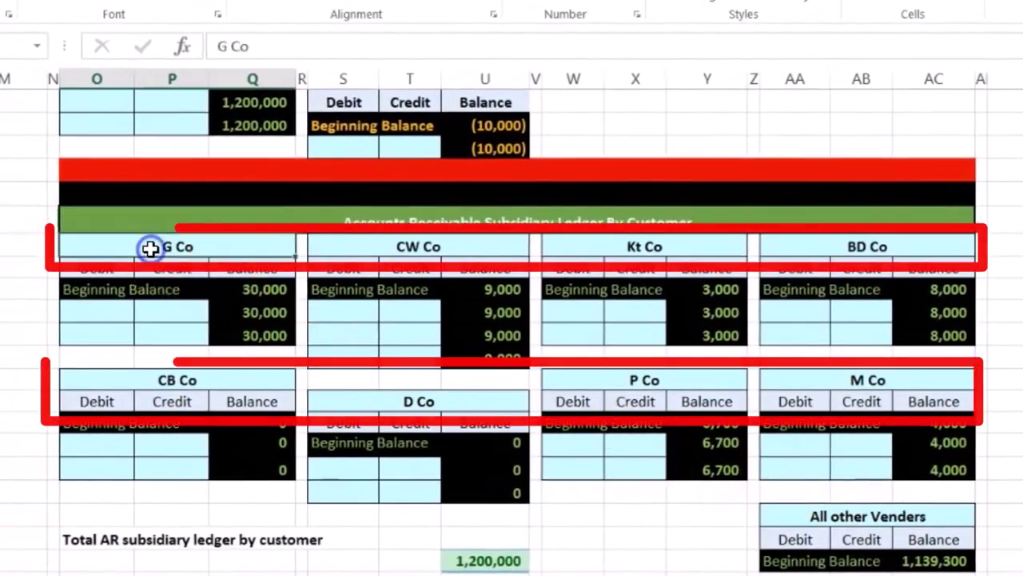
left_click(327, 242)
left_click(632, 250)
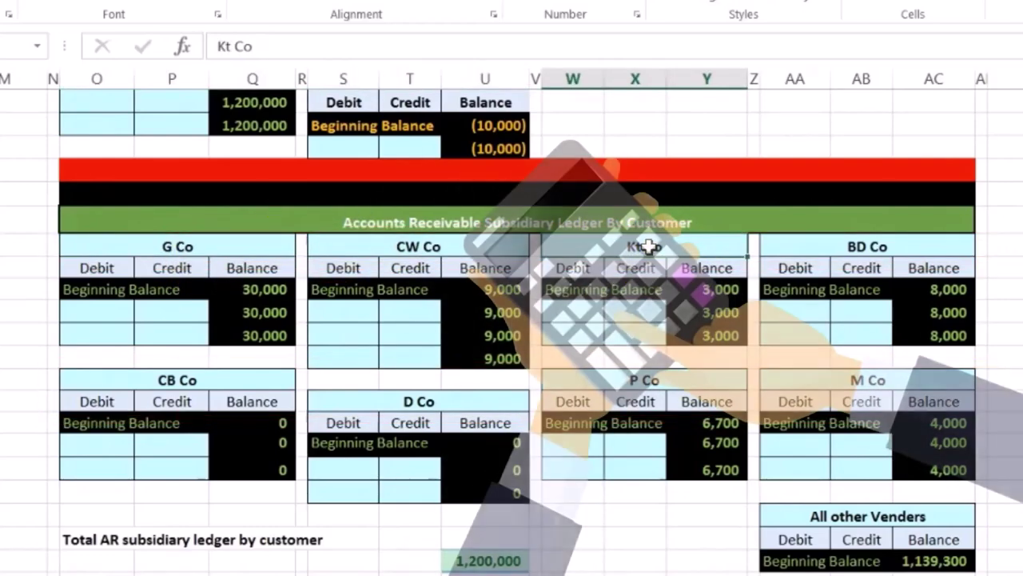
scroll(649, 247, "down", 1)
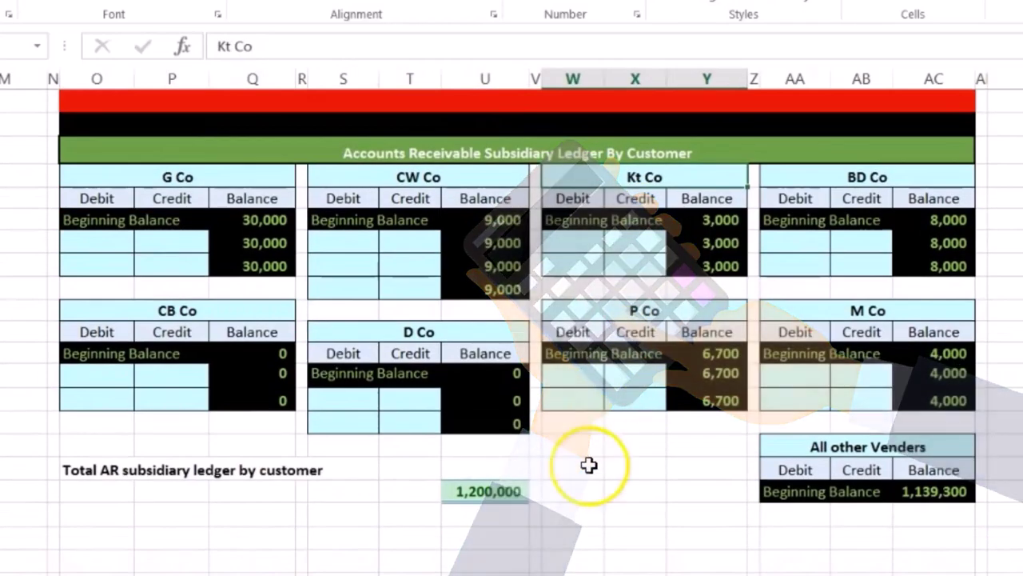
Step: Inspect the formula totalling the AR subsidiary ledger and compare its result with the Accounts Receivable balance in the general ledger
double_click(493, 491)
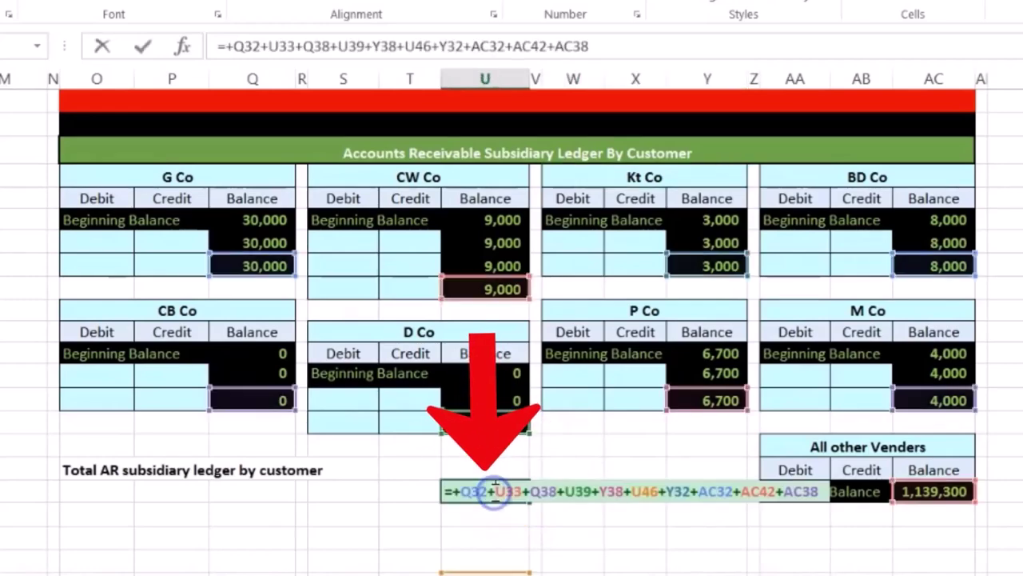
key("Return")
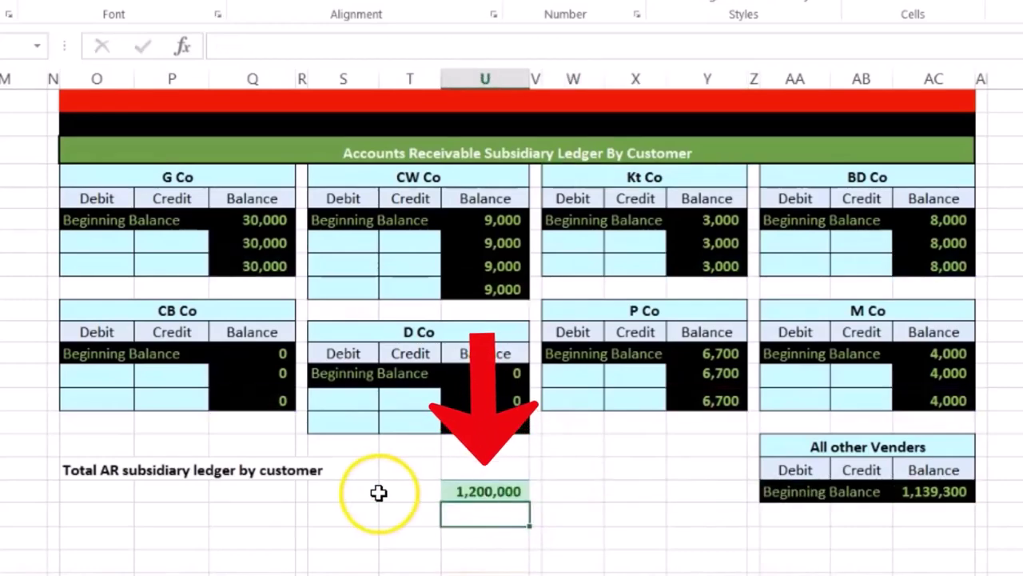
scroll(368, 489, "up", 5)
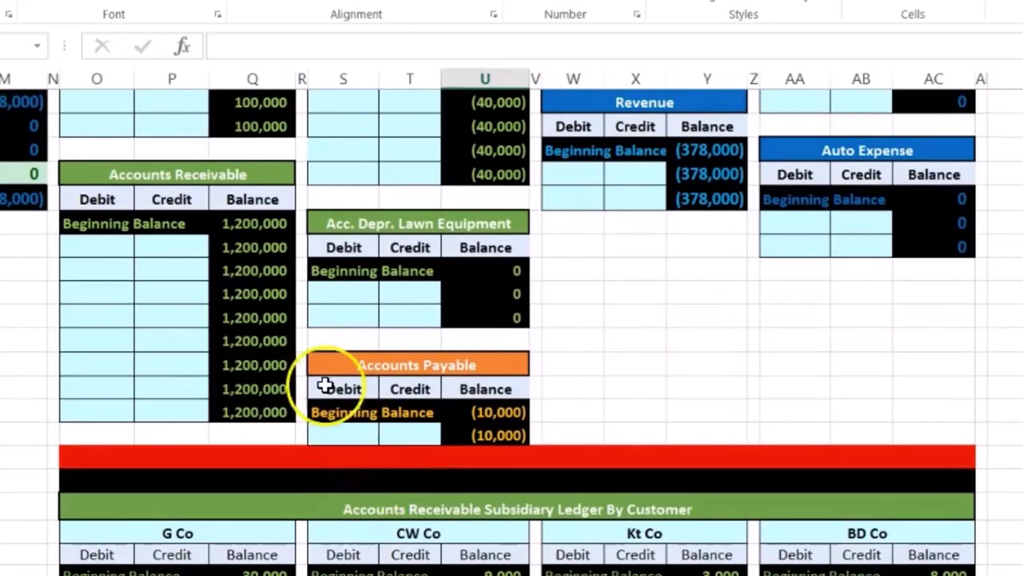
left_click(244, 226)
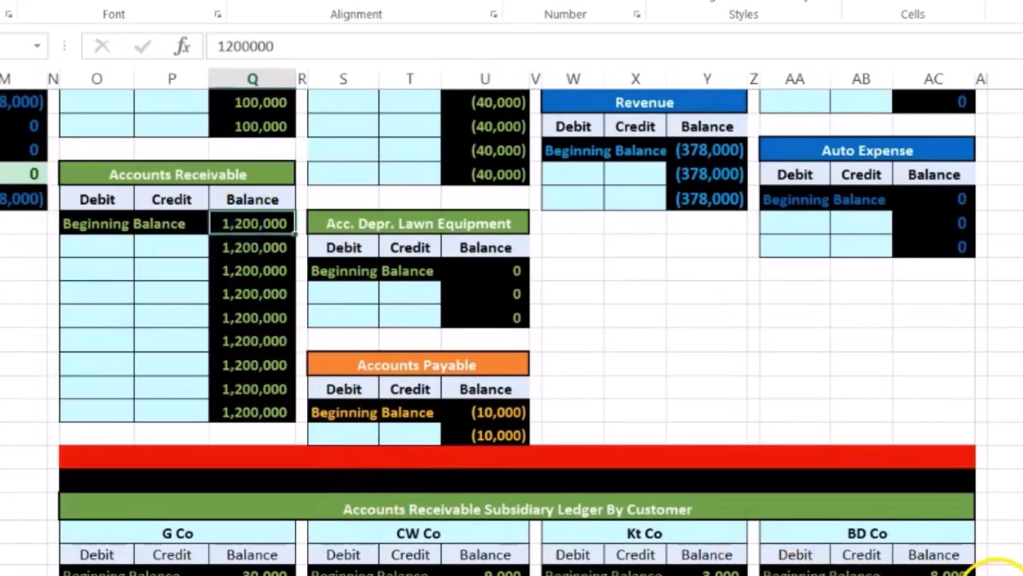
scroll(1005, 566, "left", 3)
scroll(853, 557, "left", 3)
scroll(492, 513, "up", 3)
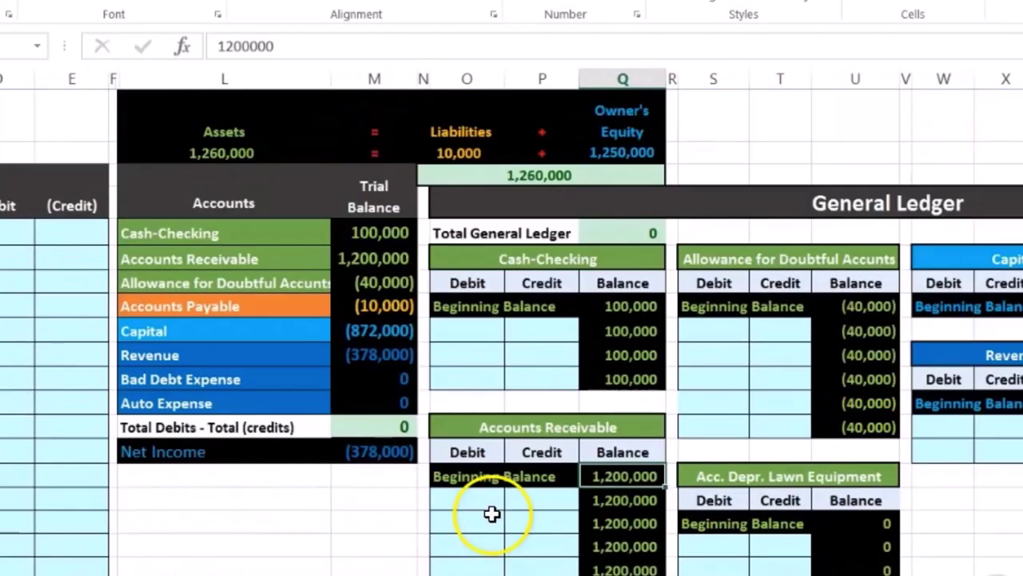
Step: Enter the date 2/17 in the first row of the General Journal for the CW Co write-off
left_click(365, 254)
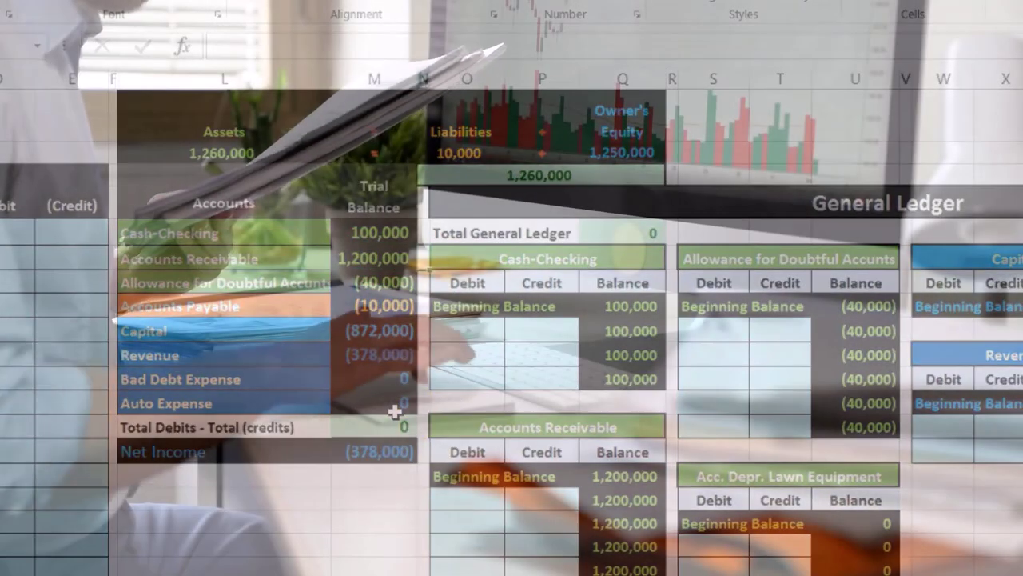
scroll(394, 412, "right", 3)
scroll(395, 412, "right", 10)
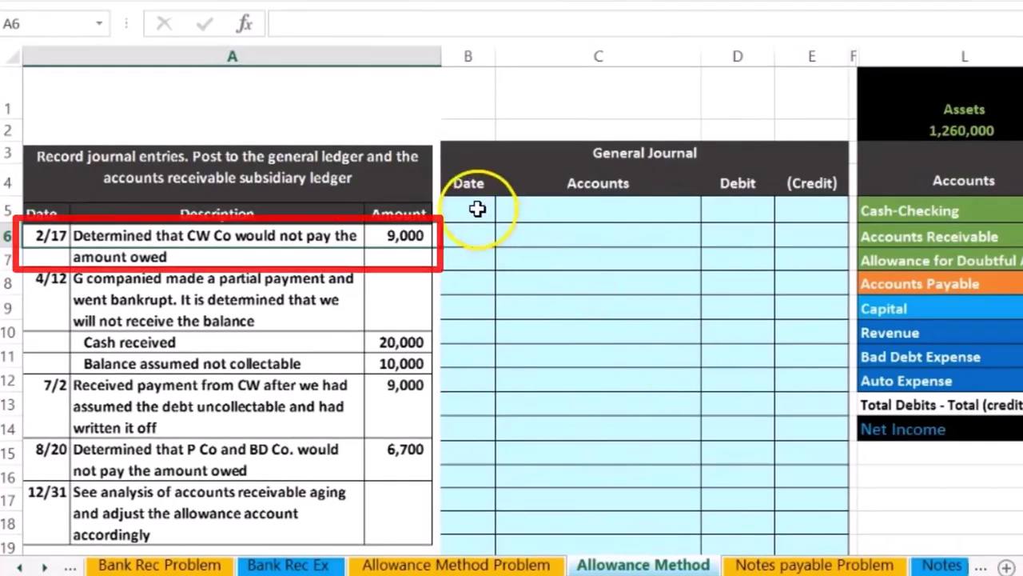
left_click(477, 209)
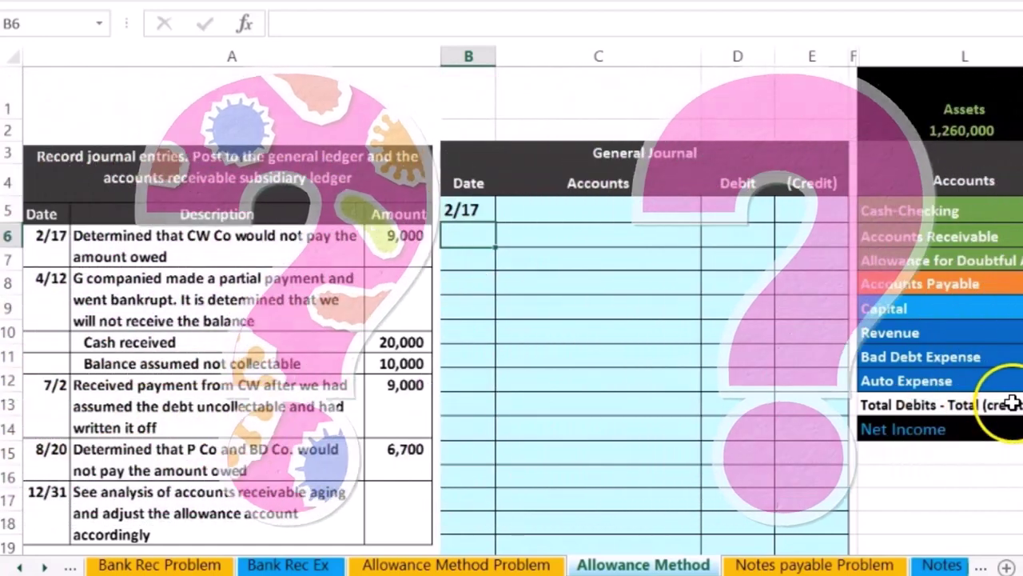
Step: Look over the Bad Debt Expense row of the trial balance, the general ledger accounts and the AR subsidiary ledger by customer
left_click(912, 366)
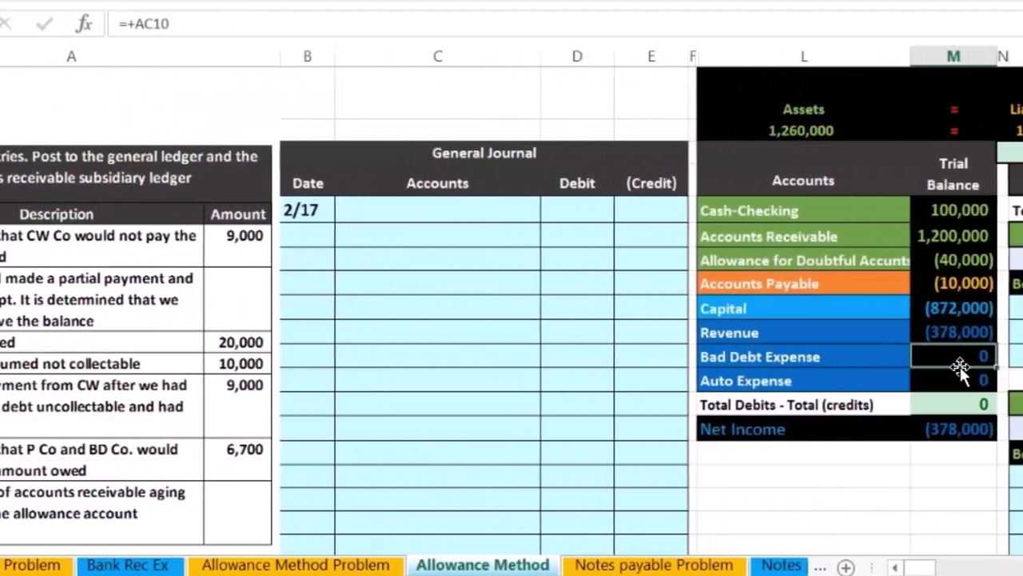
scroll(912, 366, "right", 5)
left_click(912, 366)
scroll(912, 367, "right", 3)
left_click(910, 358)
left_click(911, 366)
scroll(911, 366, "down", 6)
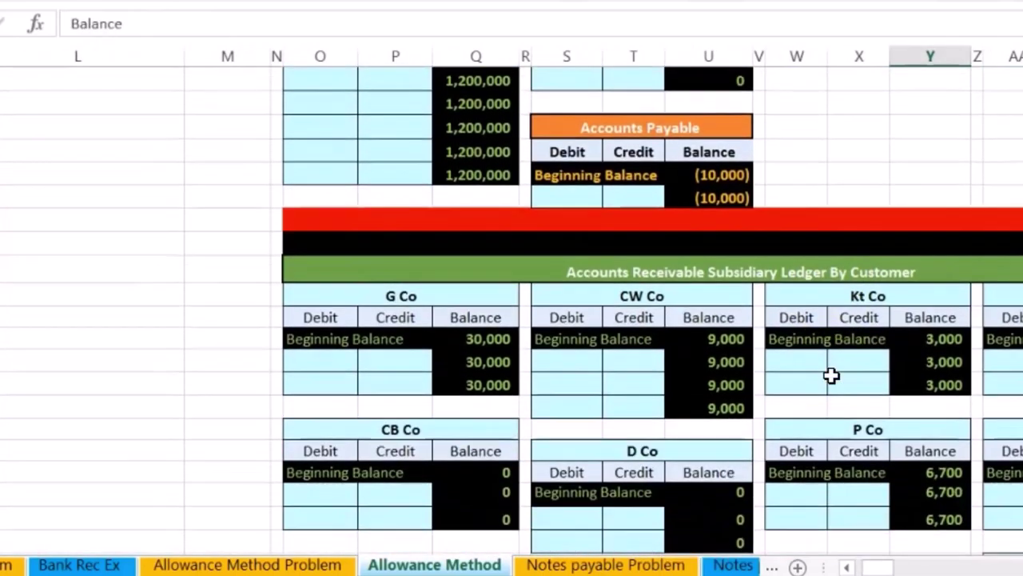
scroll(832, 376, "down", 1)
left_click(714, 289)
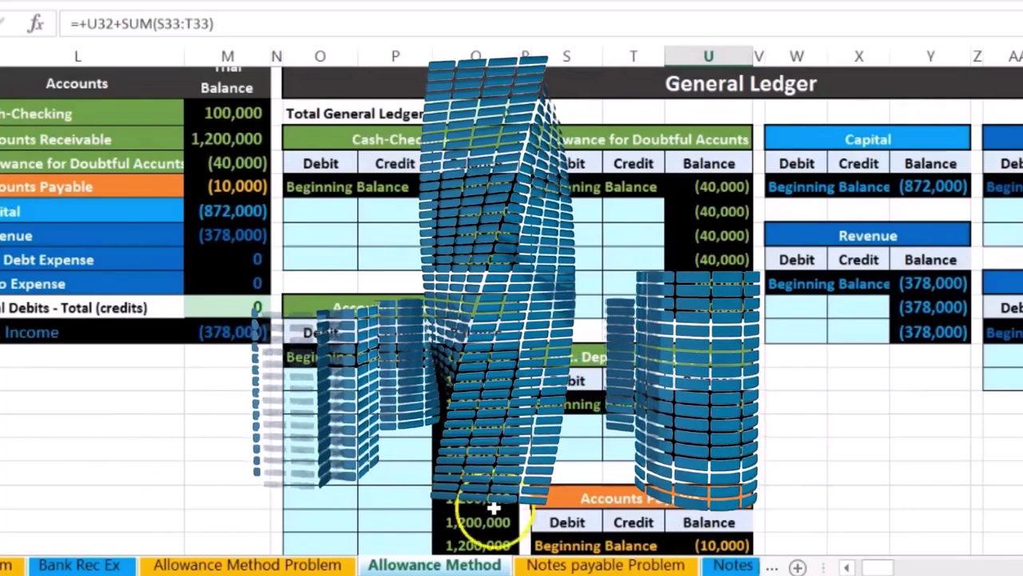
Step: Check the Cash-Checking and Accounts Receivable rows of the trial balance to decide which account the write-off affects
left_click_drag(883, 565, 861, 552)
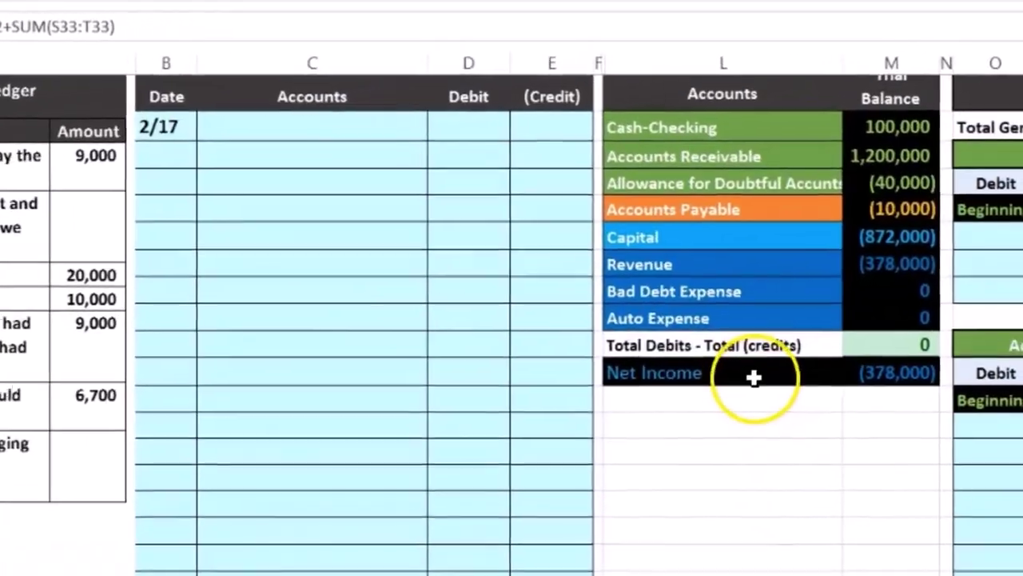
left_click(773, 116)
left_click_drag(744, 129, 893, 112)
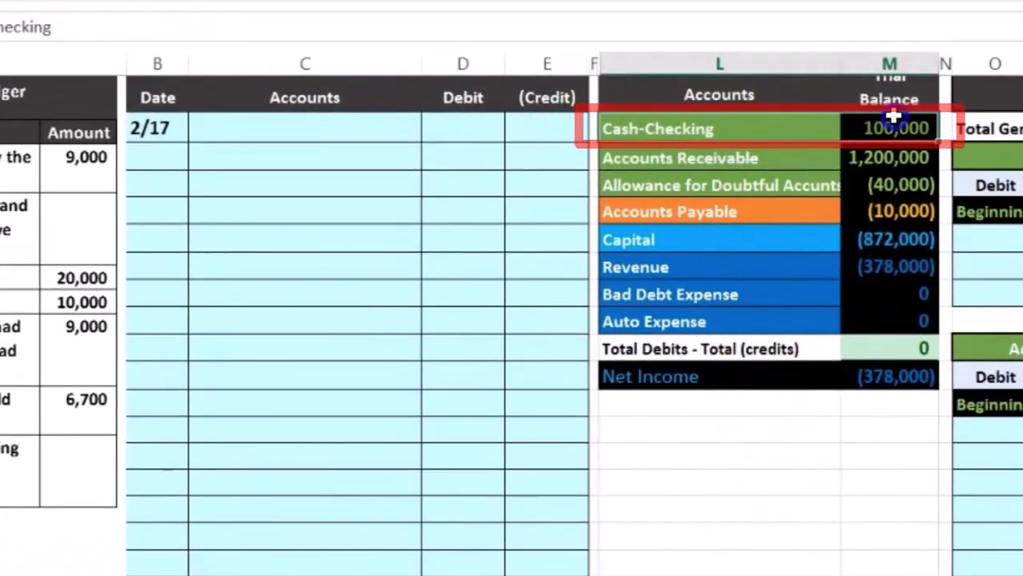
scroll(791, 331, "up", 1)
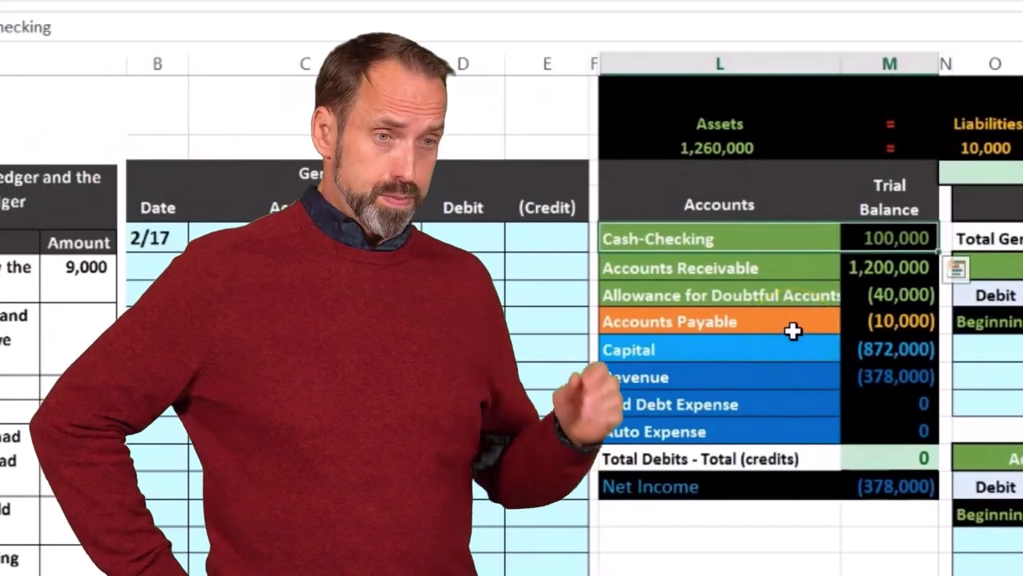
left_click_drag(778, 267, 845, 295)
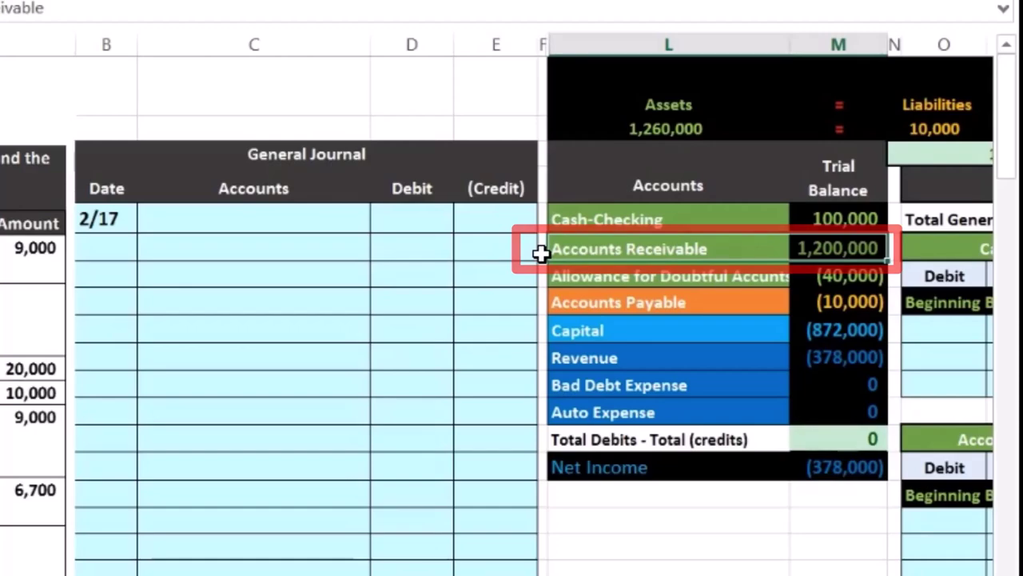
Step: Copy the Accounts Receivable account name from the trial balance into journal cell C6, pasting values only
left_click(628, 243)
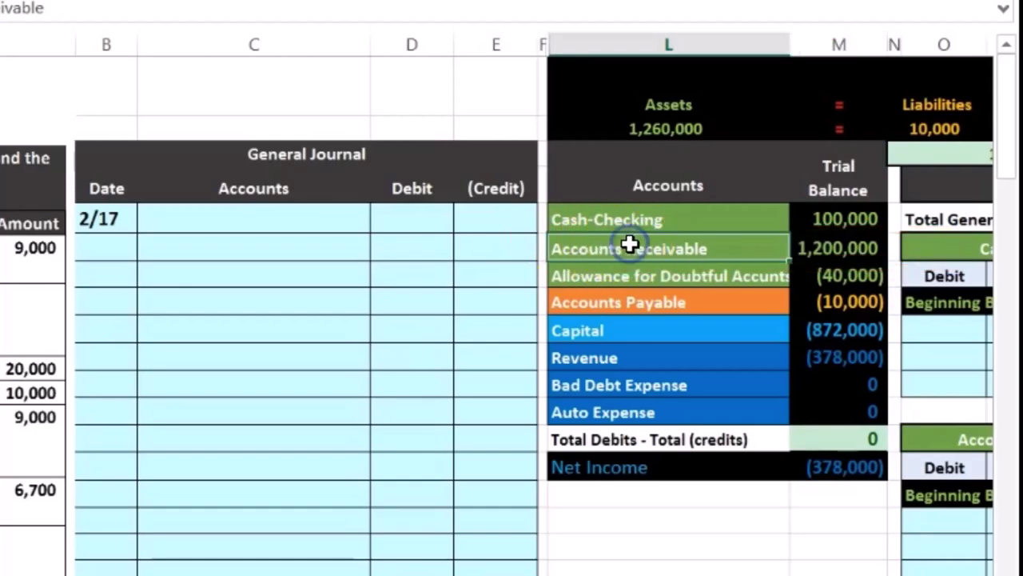
right_click(632, 245)
left_click(652, 273)
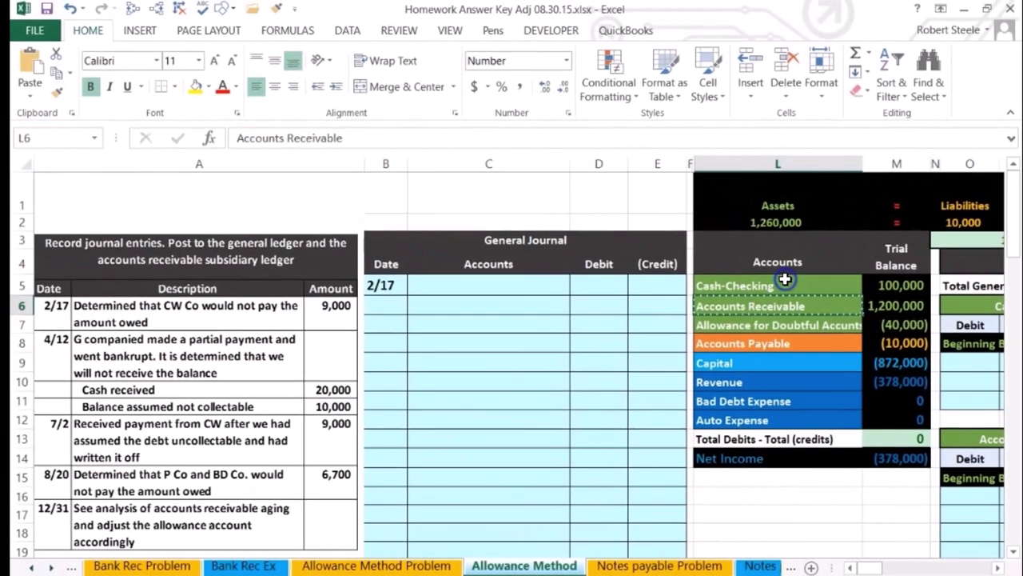
left_click(466, 304)
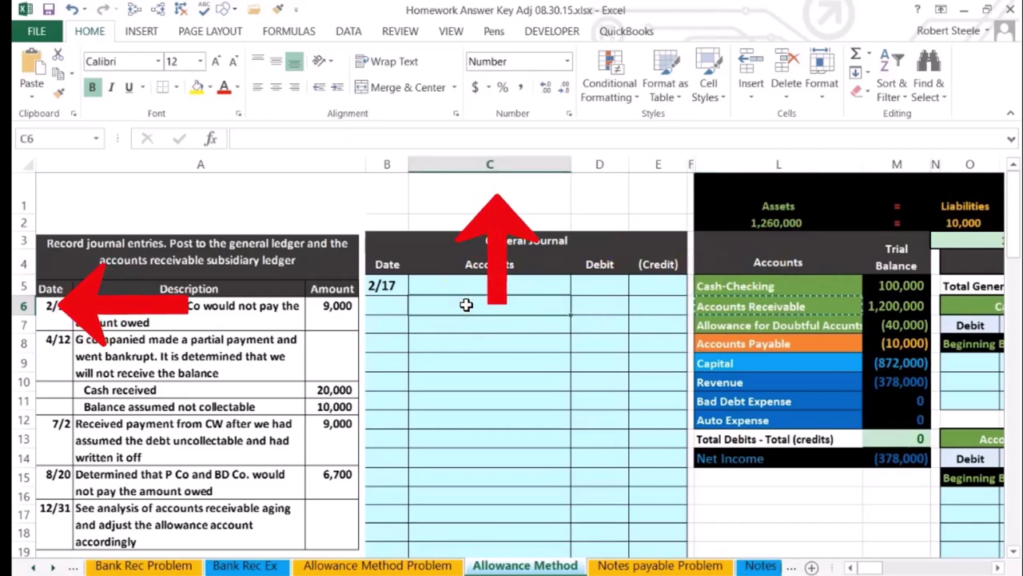
right_click(467, 304)
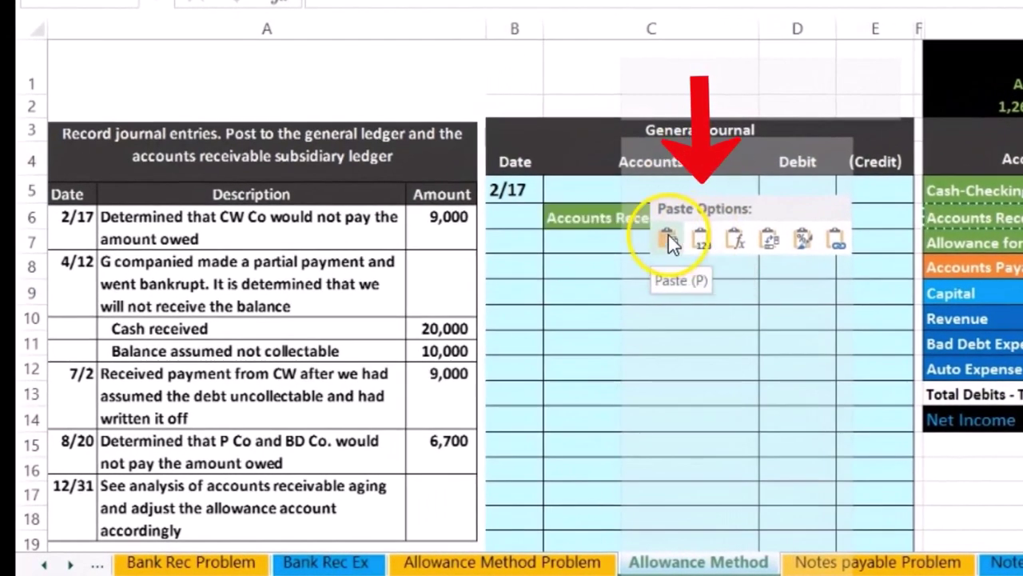
left_click(696, 239)
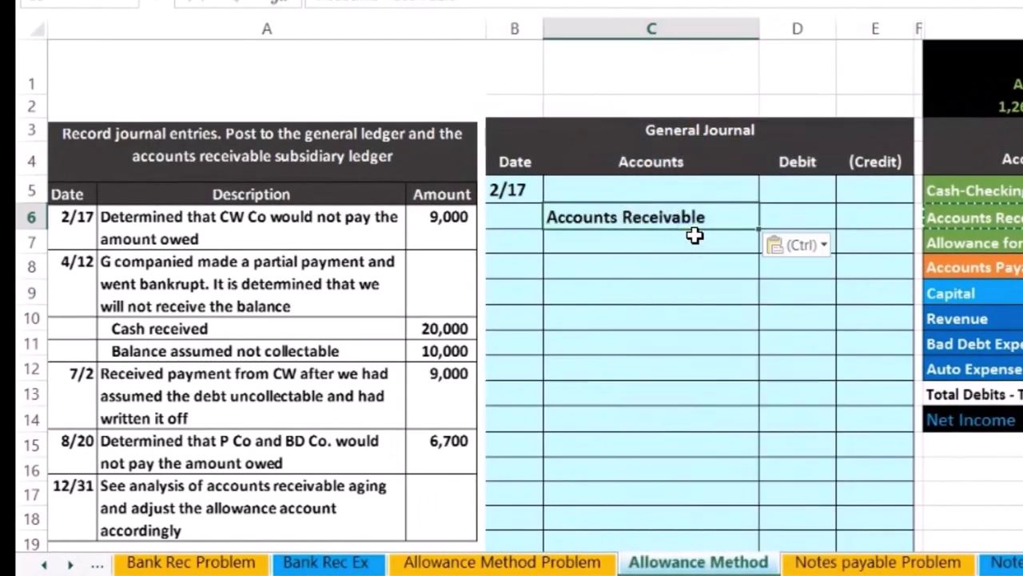
Step: Enter -9000 as the Accounts Receivable credit and 9000 as the debit on the 2/17 journal line
left_click(885, 221)
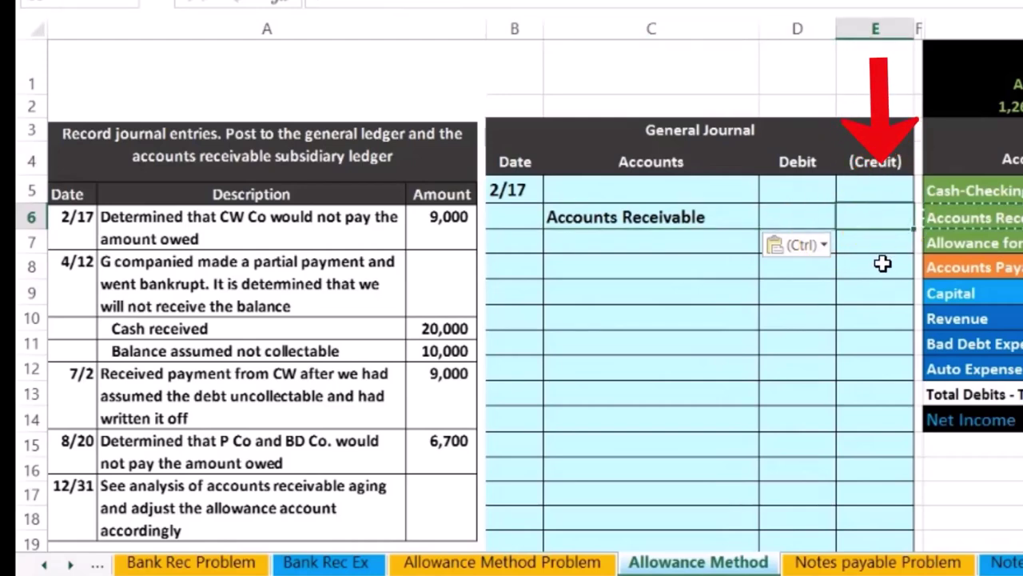
type("-900")
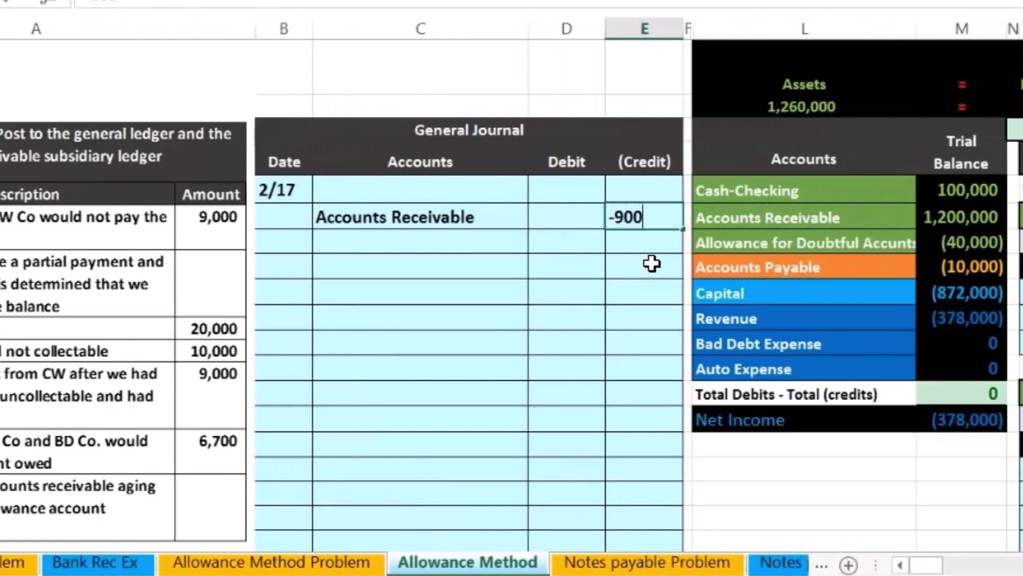
key("Return")
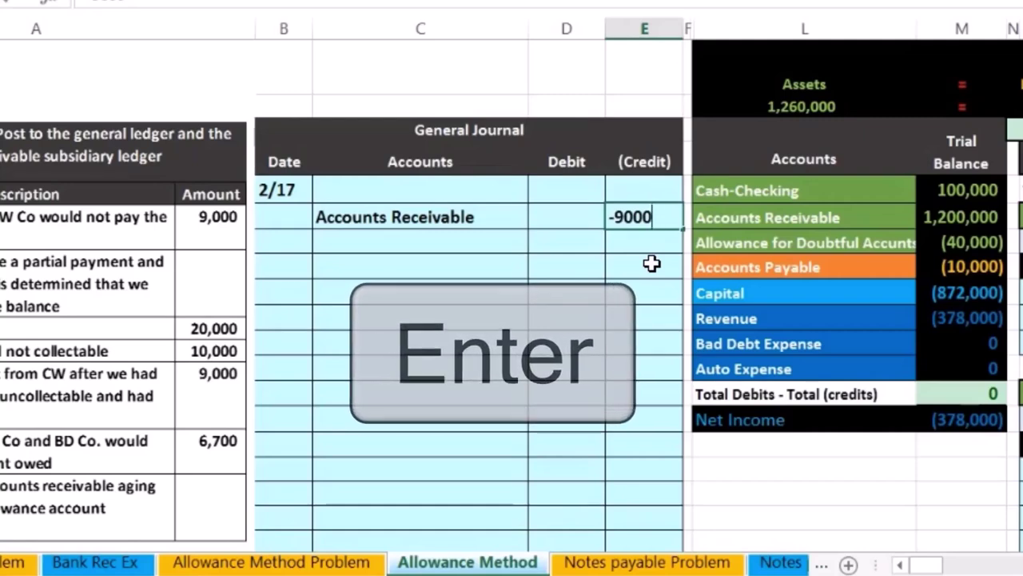
key("Return")
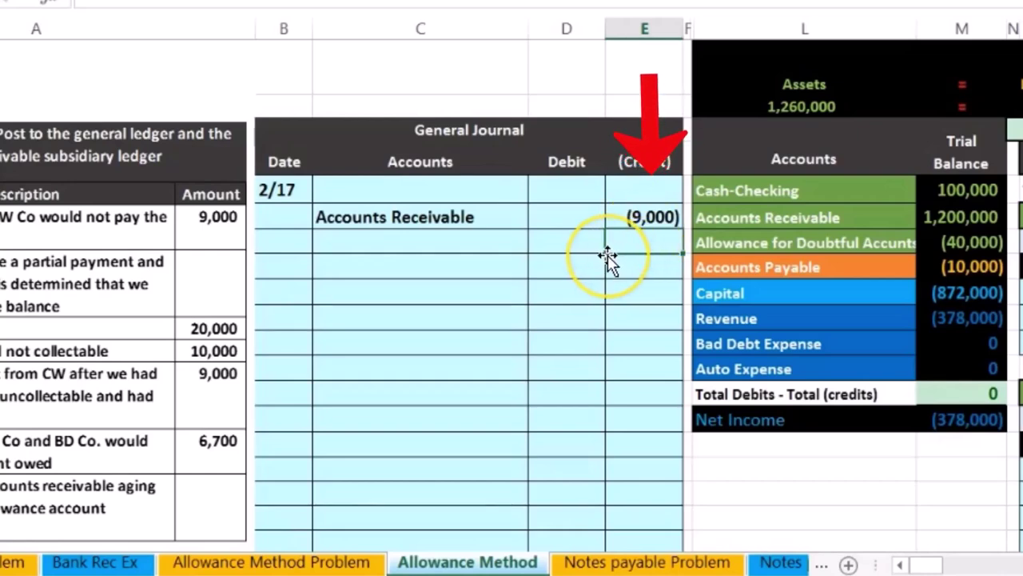
left_click(554, 190)
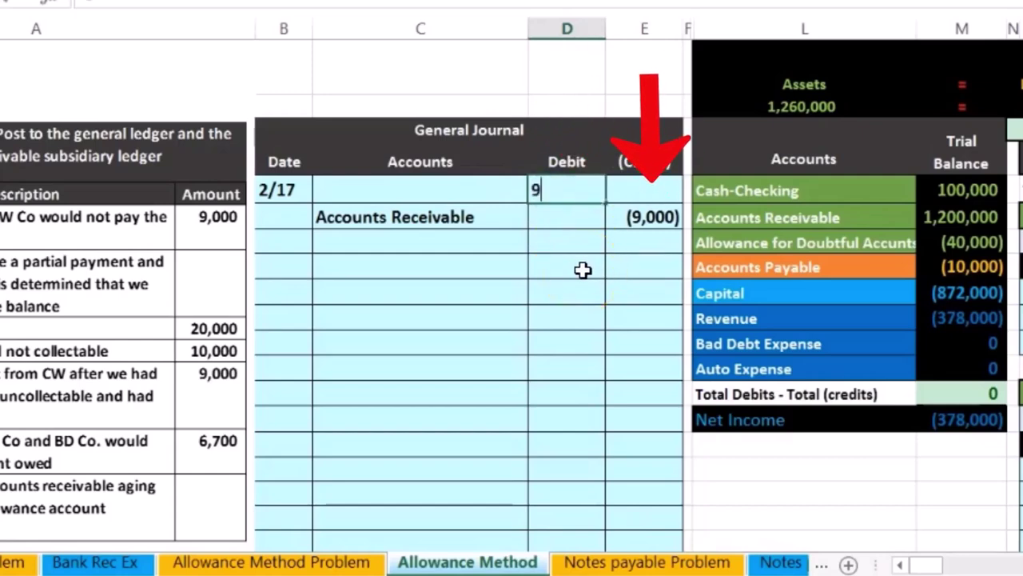
type("900")
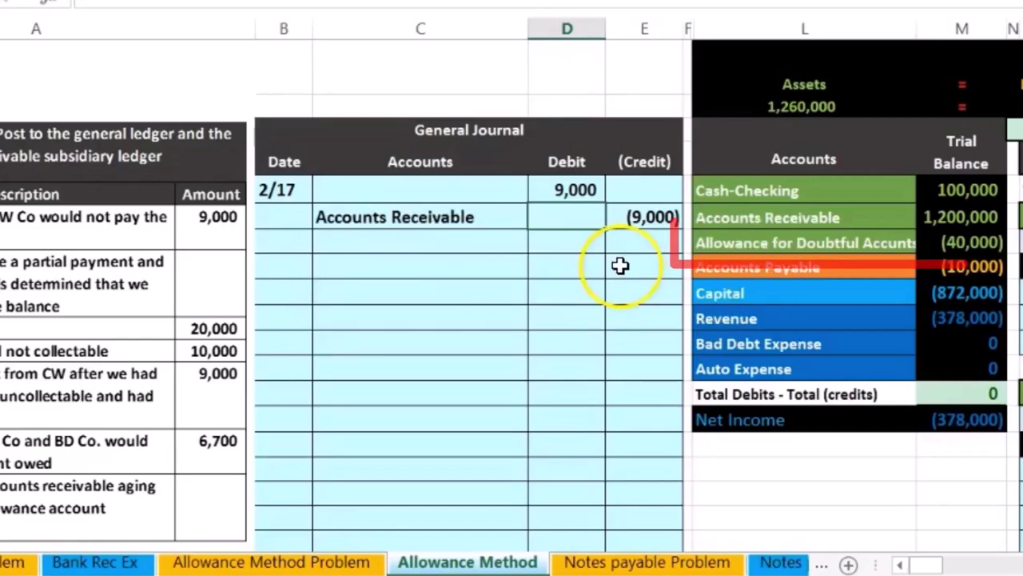
Step: Examine the Allowance for Doubtful Accunts, Bad Debt Expense, Revenue and Accounts Receivable rows to choose the account to debit
left_click(708, 242)
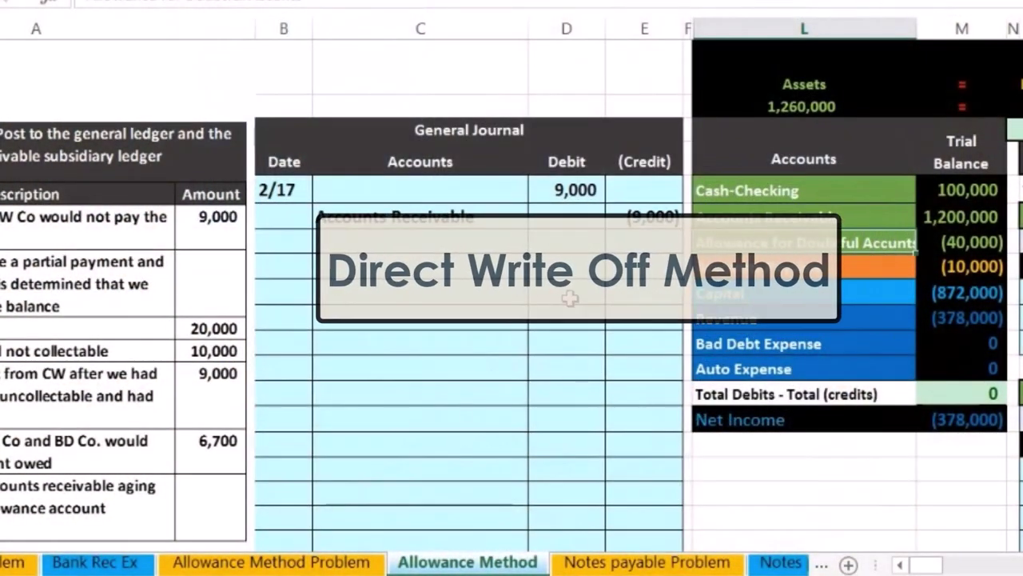
left_click(708, 345)
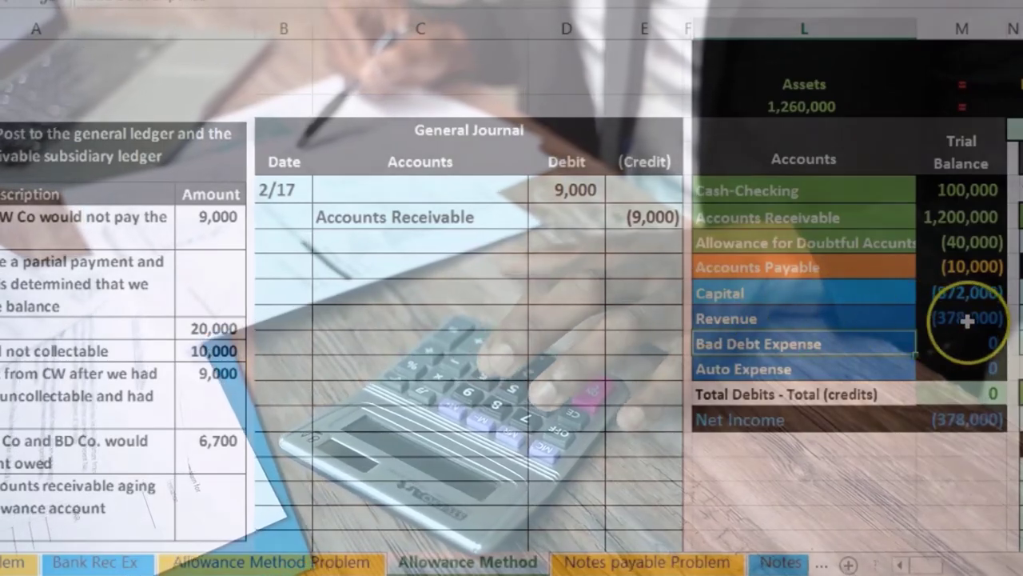
left_click(969, 318)
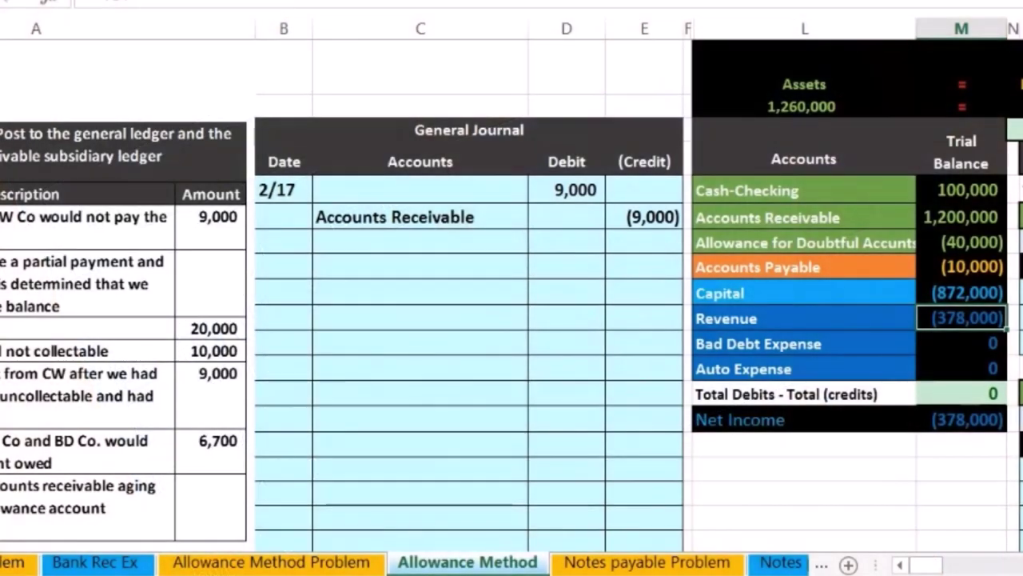
left_click_drag(803, 248, 934, 246)
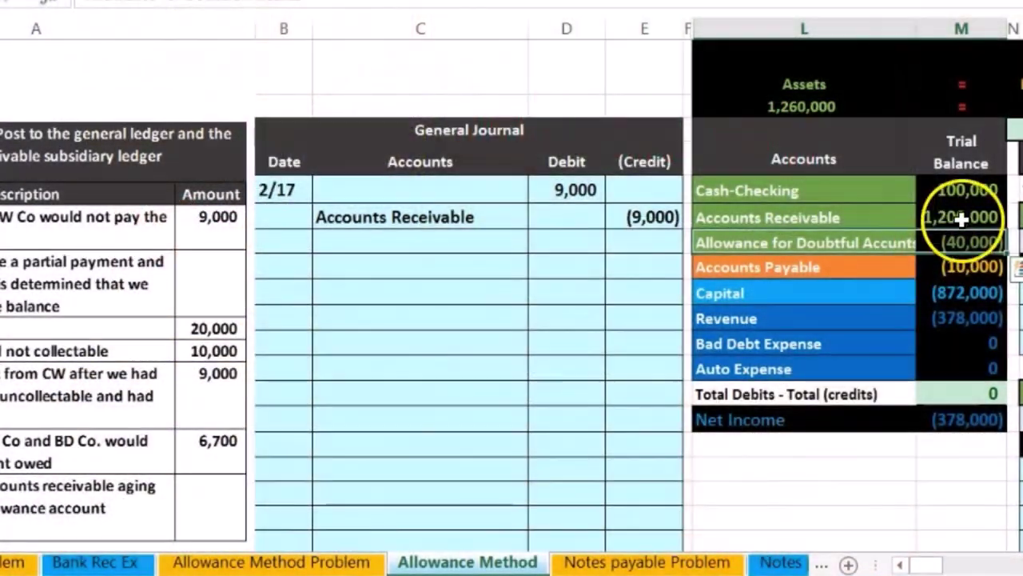
left_click(962, 217)
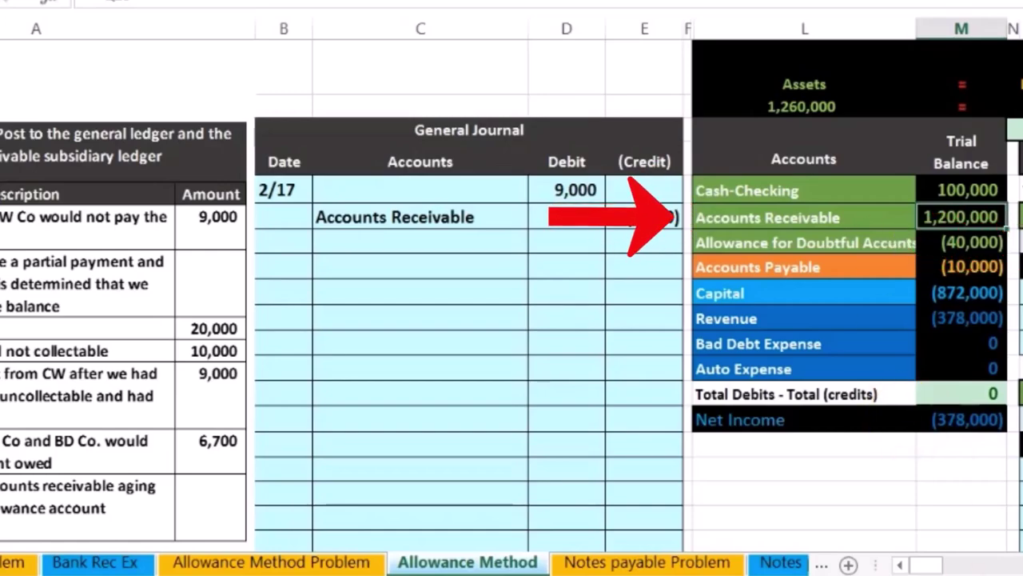
Step: Review the AR subsidiary ledger by customer and its total, and compare Accounts Receivable with the allowance in the trial balance
left_click_drag(935, 569, 911, 566)
scroll(652, 443, "down", 6)
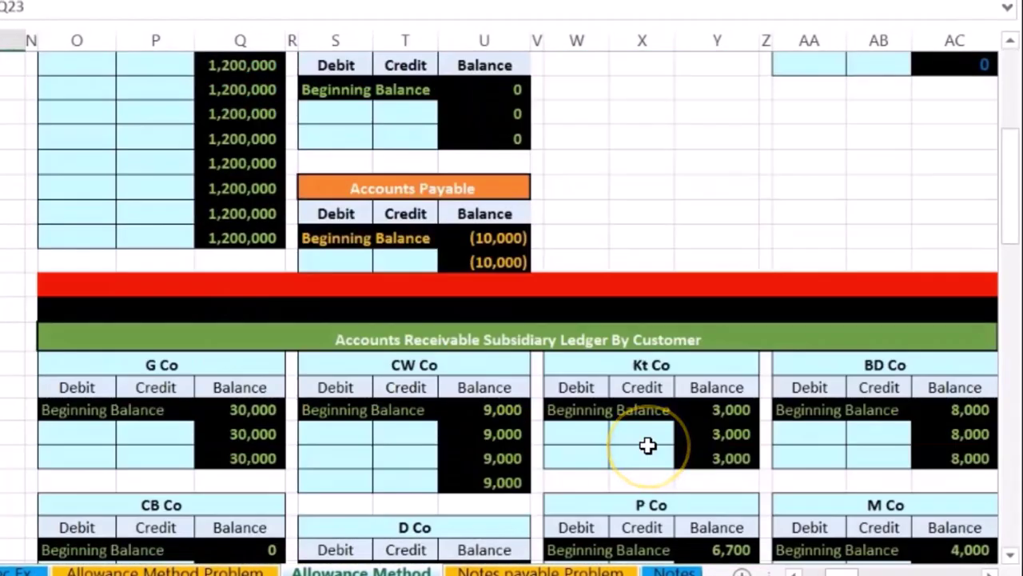
scroll(647, 446, "down", 3)
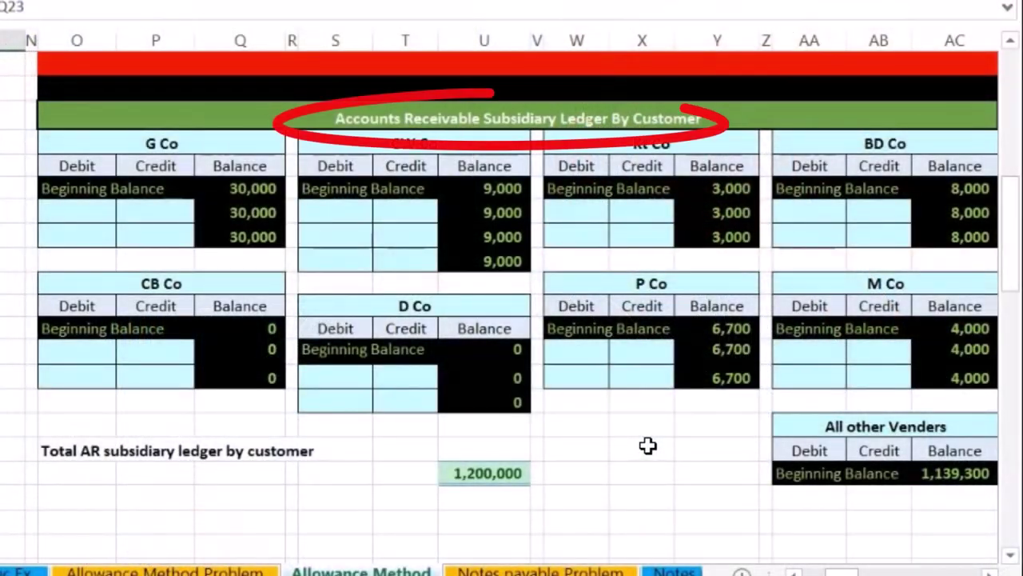
scroll(648, 445, "up", 5)
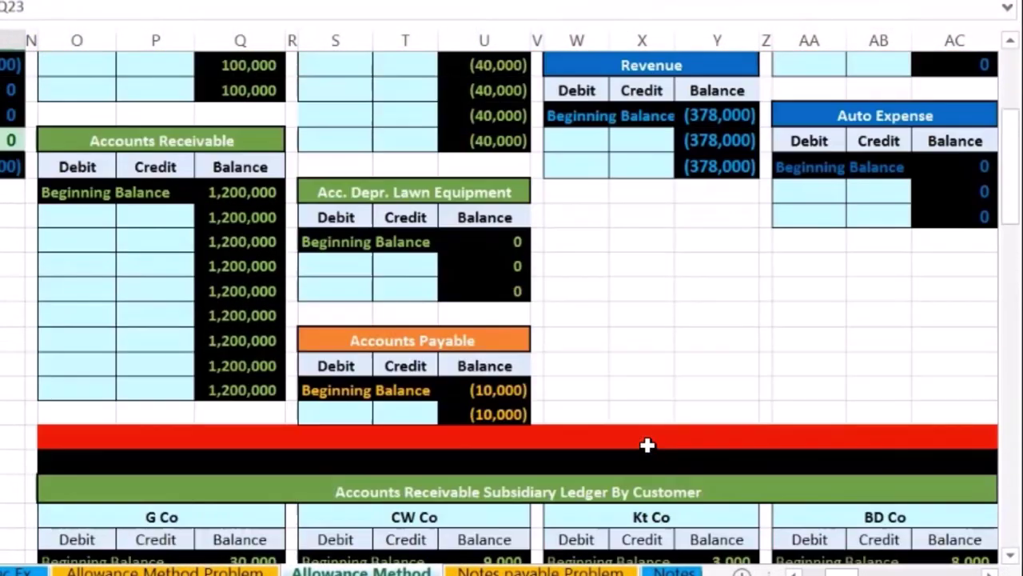
left_click_drag(831, 569, 809, 571)
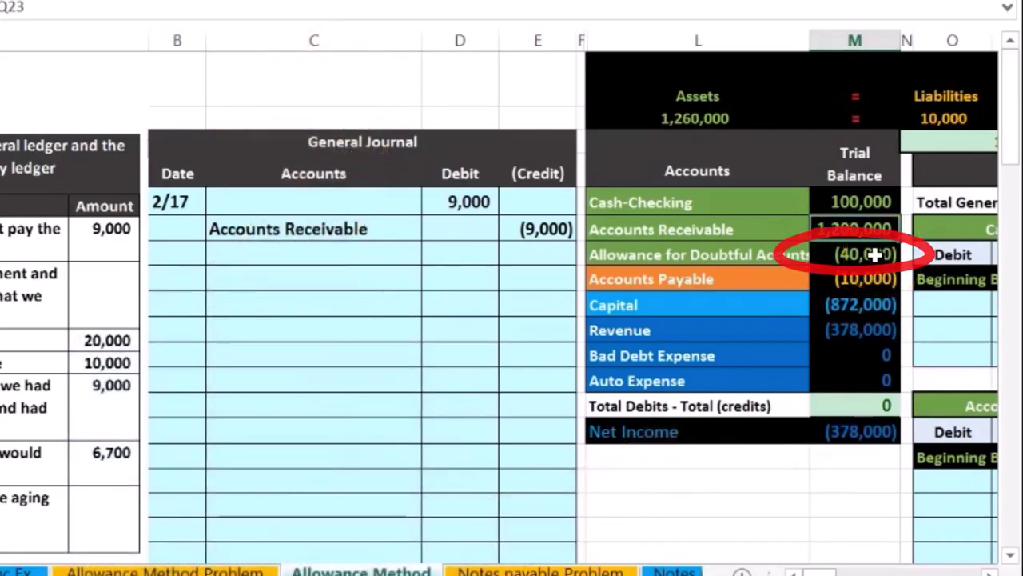
left_click_drag(864, 231, 867, 254)
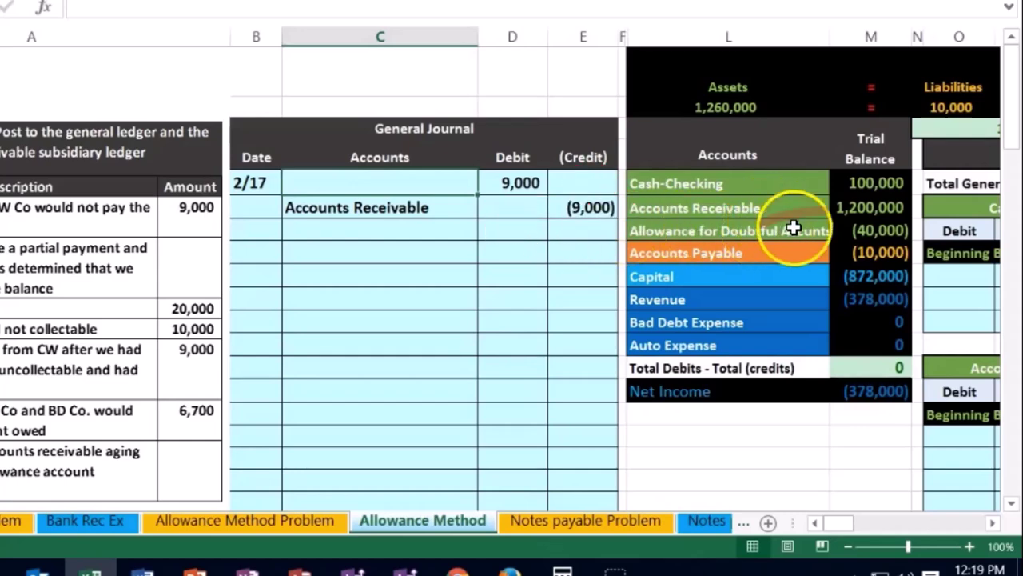
Step: Copy the Allowance for Doubtful Accunts name from the trial balance into the 2/17 debit line of the journal, pasting values only
left_click(849, 229)
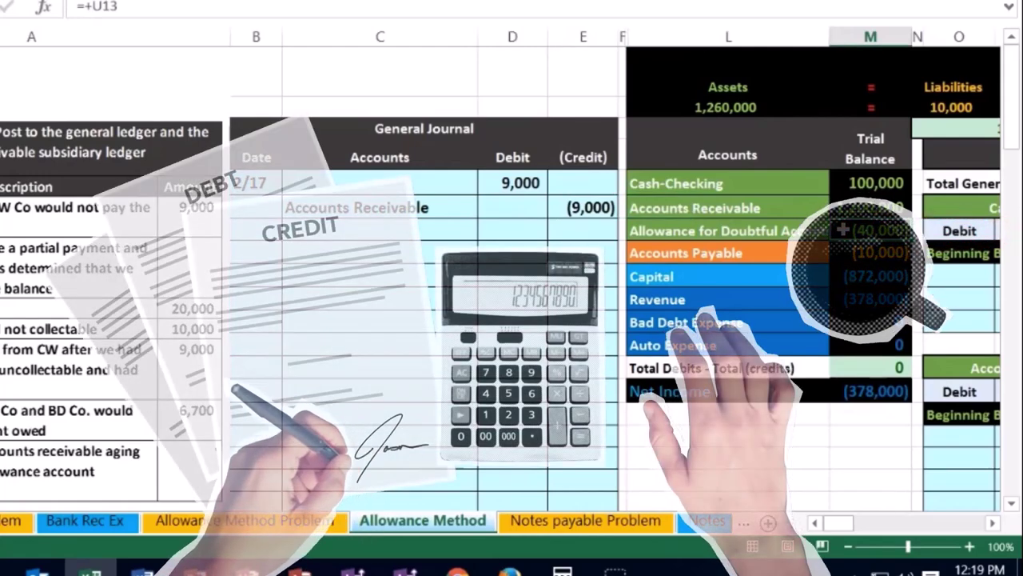
left_click(753, 226)
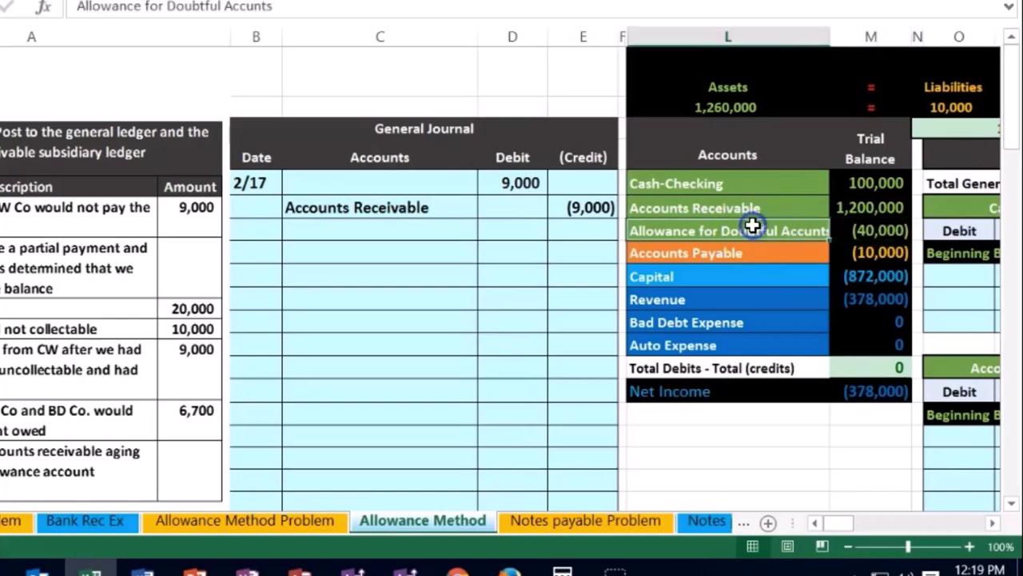
right_click(753, 228)
left_click(784, 184)
left_click(379, 175)
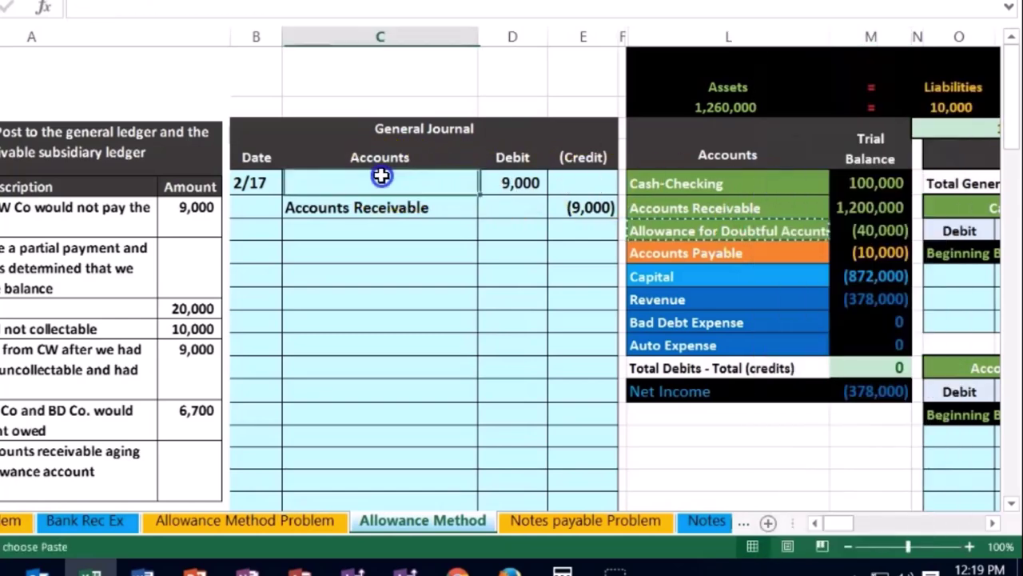
right_click(381, 176)
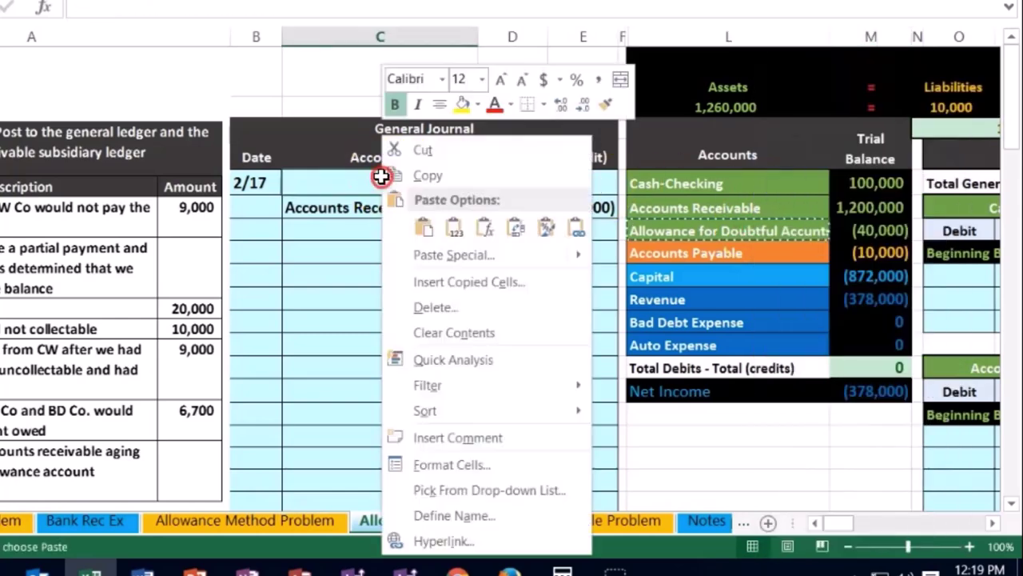
left_click(449, 227)
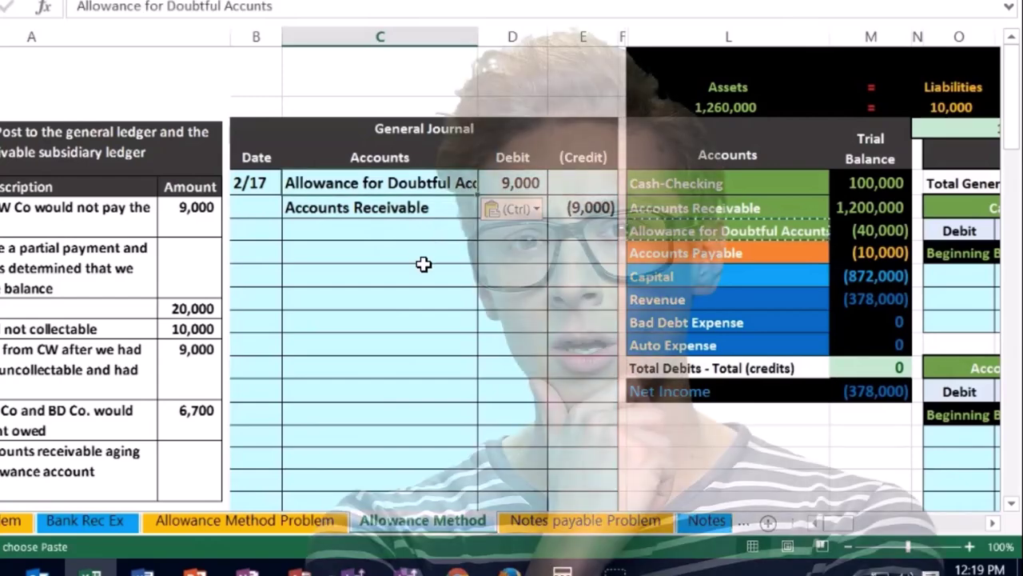
Step: Review both lines of the 2/17 journal entry and the combined Accounts Receivable and allowance balances in the trial balance
left_click(430, 245)
left_click_drag(423, 205, 553, 209)
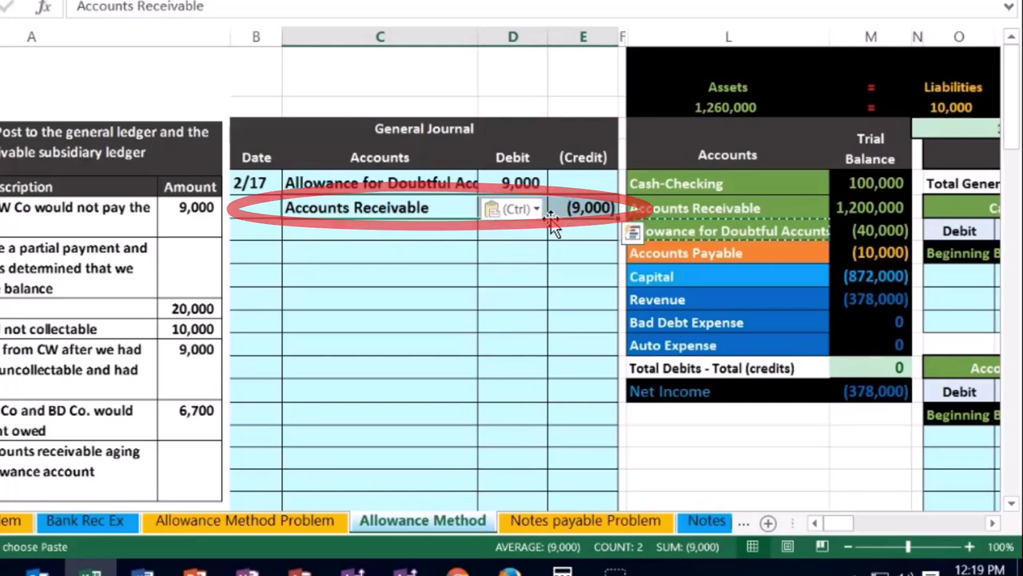
left_click(516, 181)
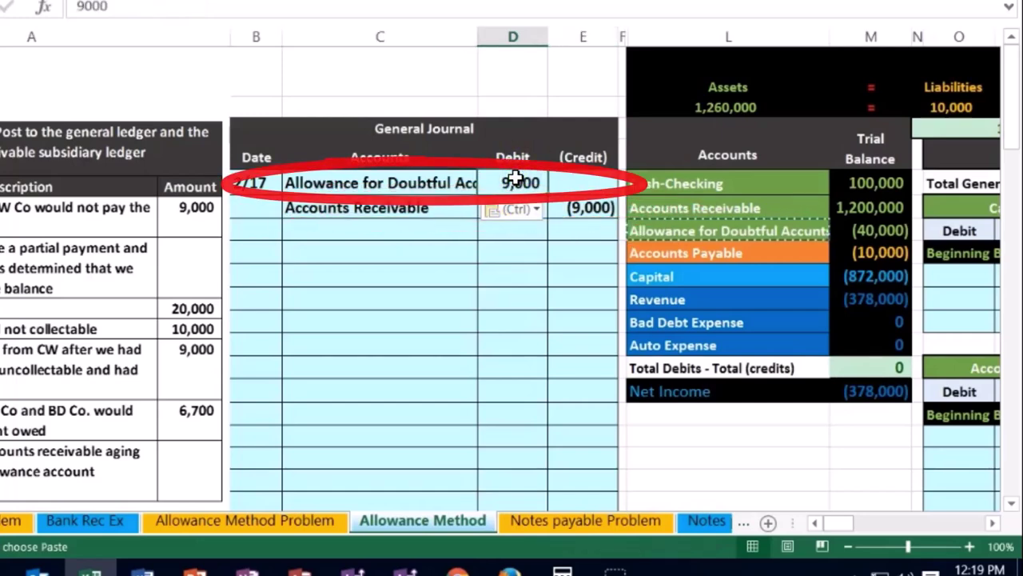
left_click(532, 181)
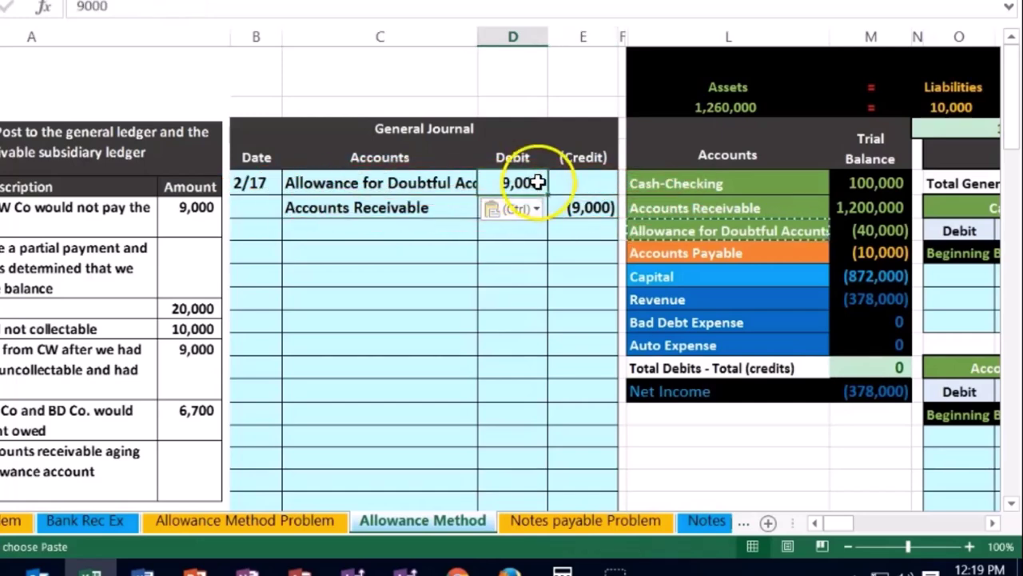
left_click(900, 207)
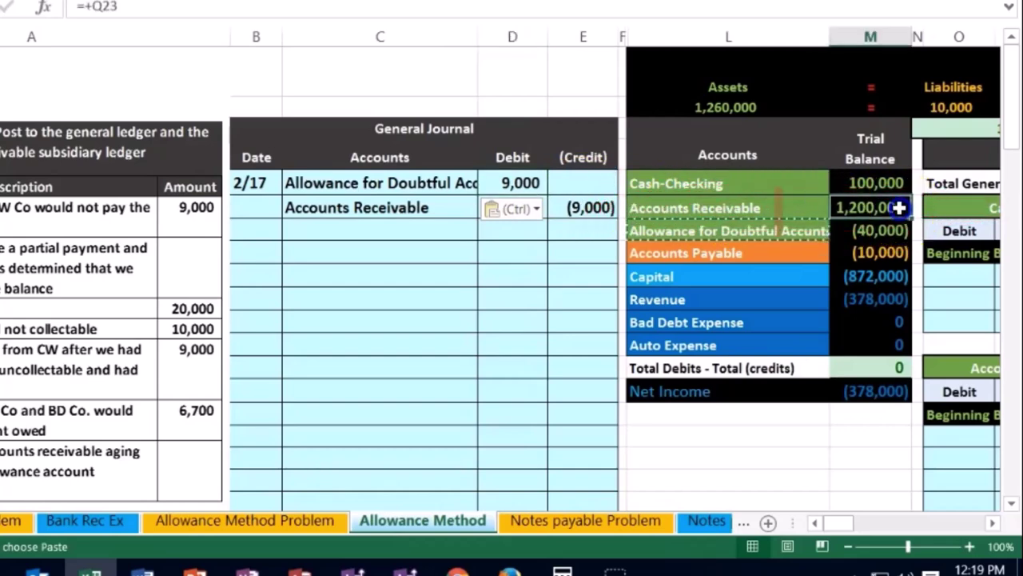
left_click_drag(899, 219, 897, 227)
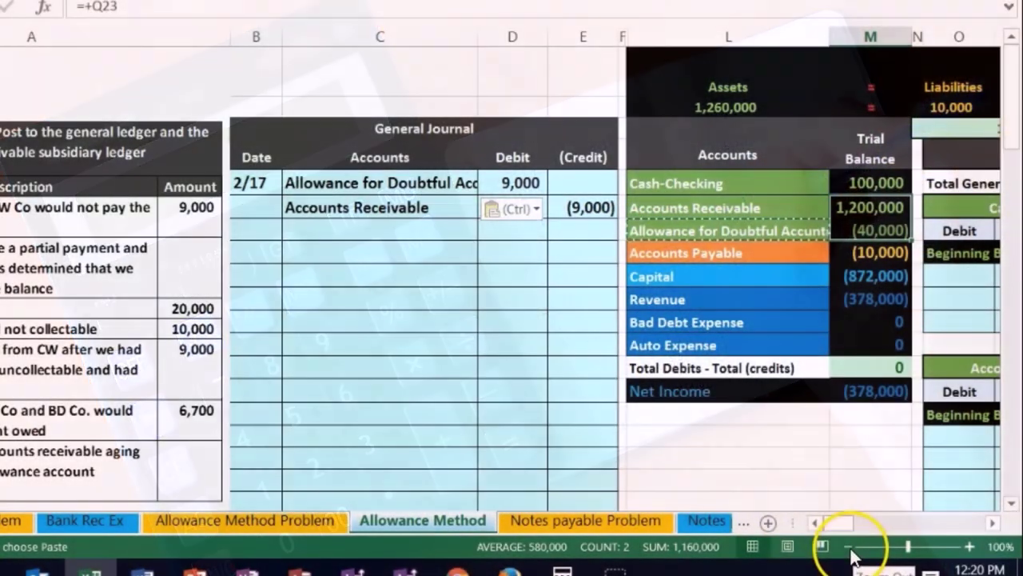
Step: Post the journal debit to the Allowance for Doubtful Accunts ledger by entering =D5 in debit cell S9
left_click(849, 546)
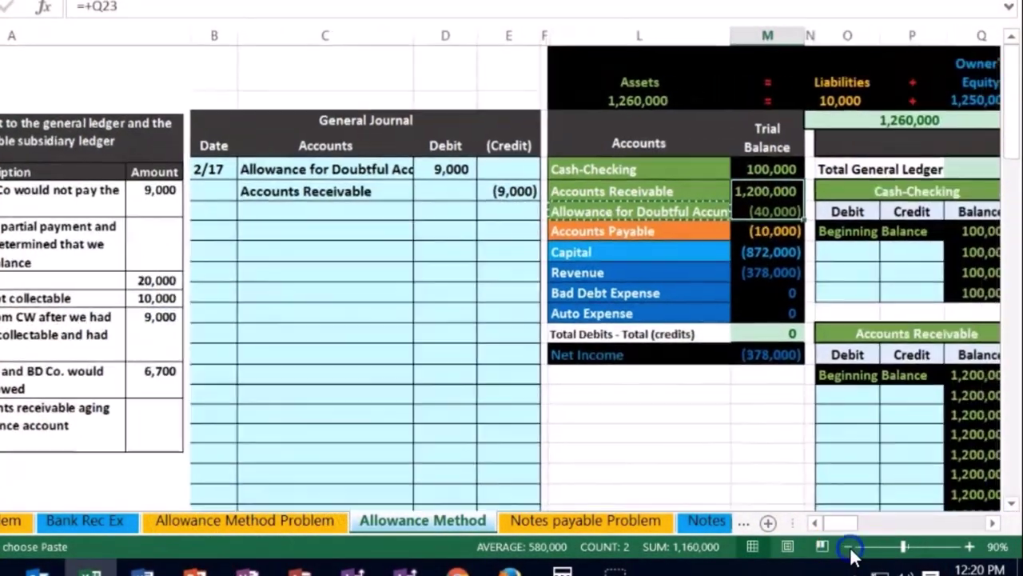
left_click(850, 546)
left_click(839, 430)
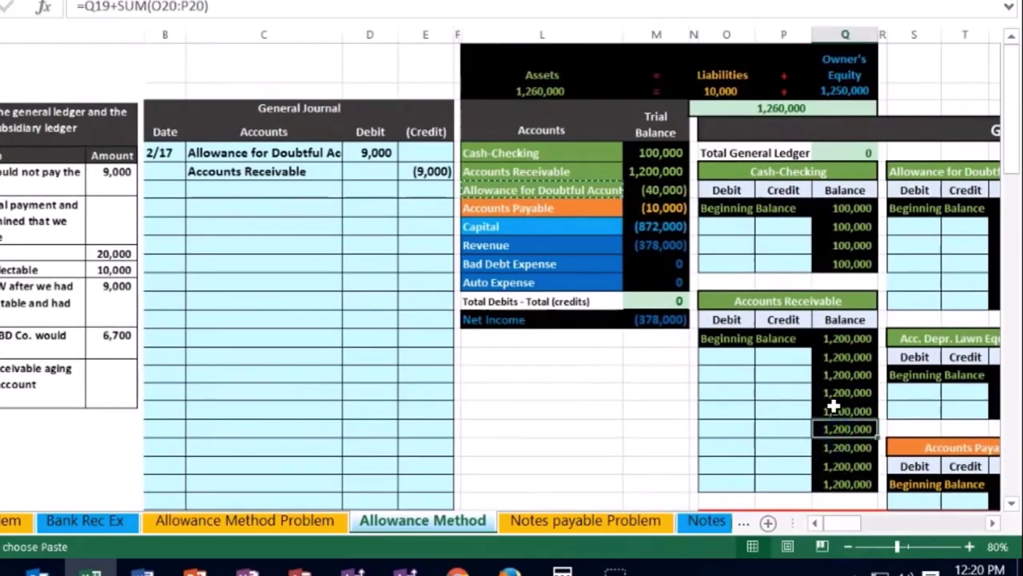
key("Right")
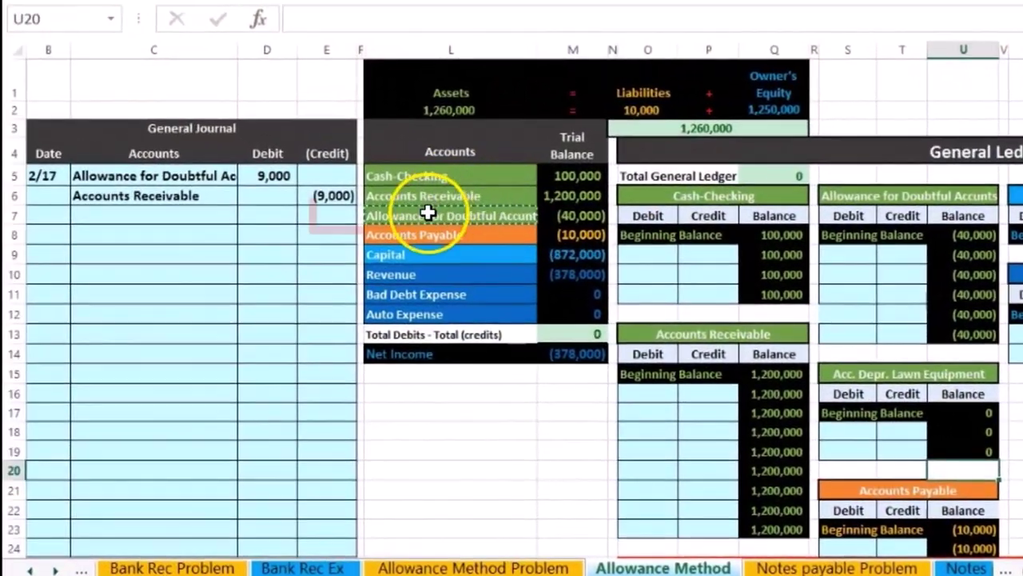
left_click(429, 213)
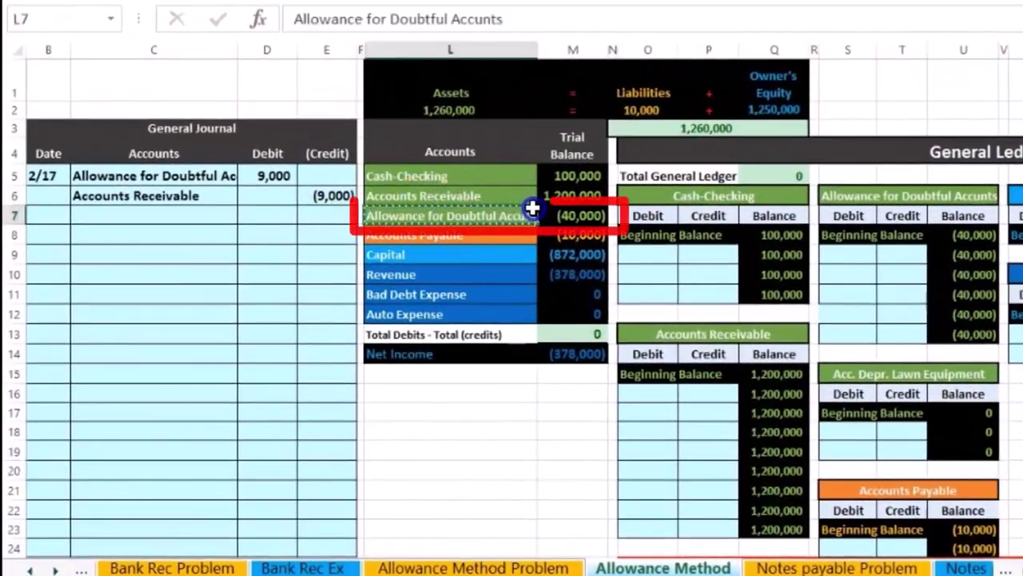
left_click(849, 192)
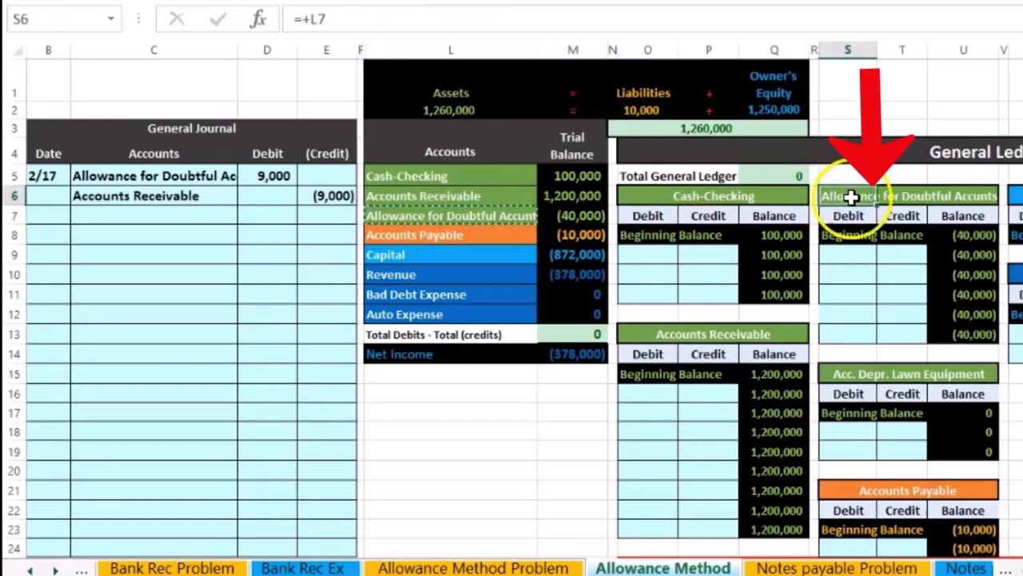
left_click(857, 254)
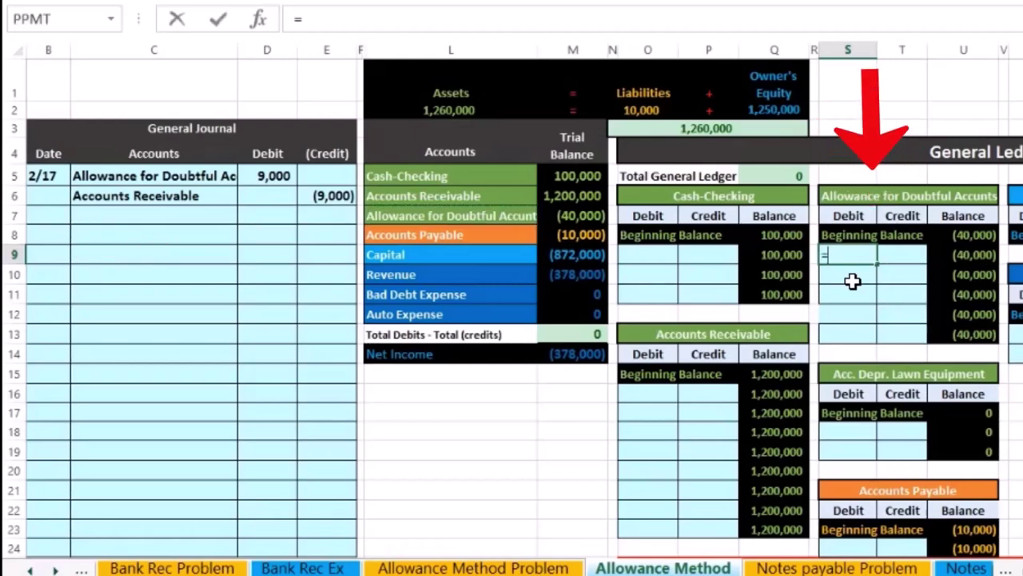
type("=")
left_click(272, 174)
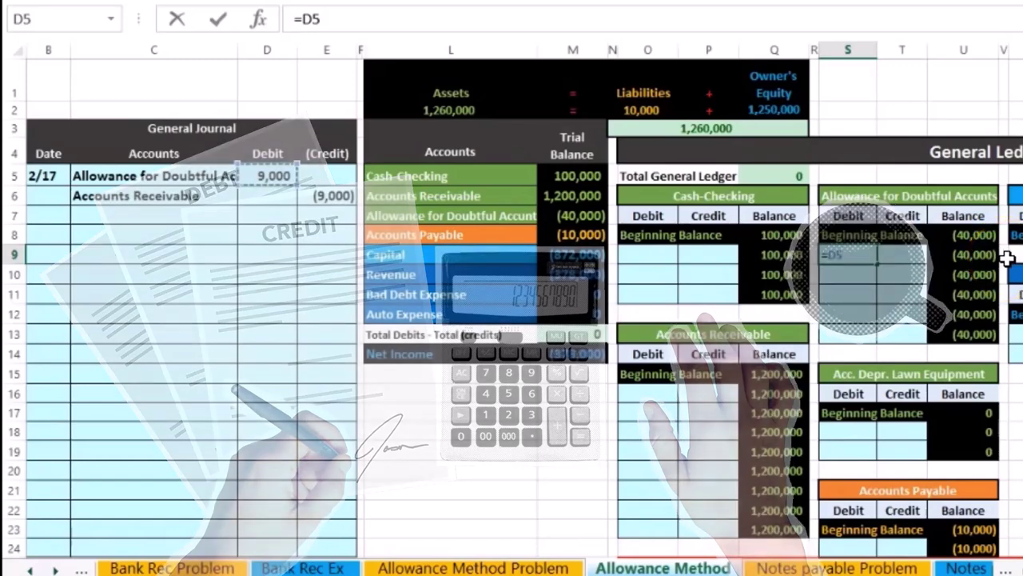
key("Return")
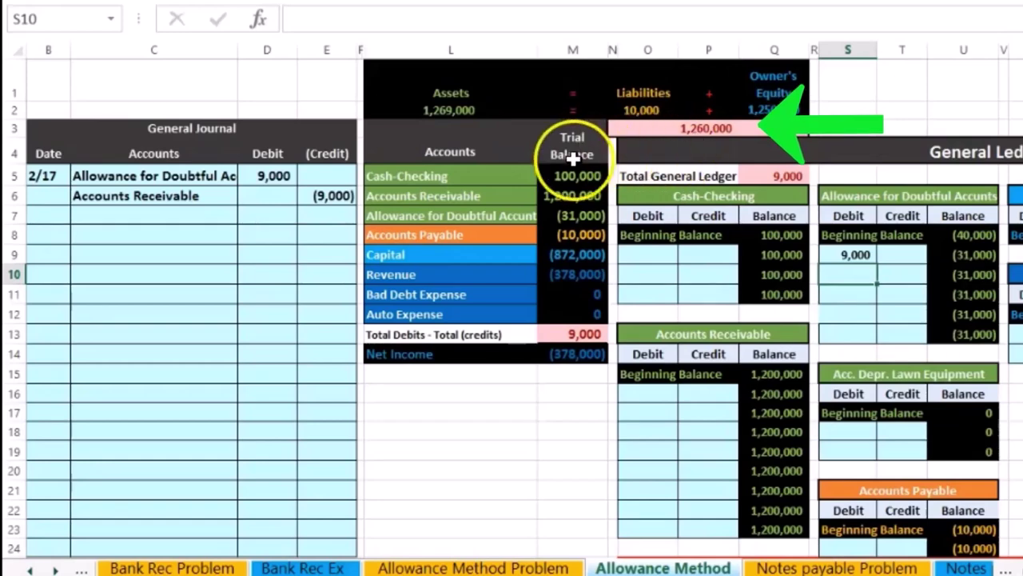
Step: Post the journal credit to the Accounts Receivable general ledger account by entering =E6 in credit cell P16
left_click(220, 195)
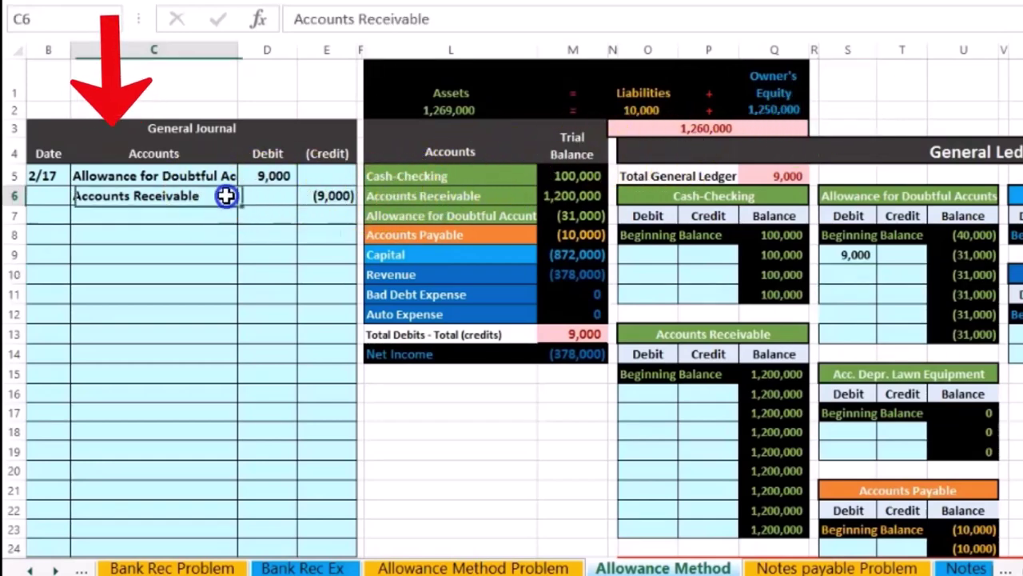
left_click_drag(220, 196, 301, 196)
left_click_drag(398, 198, 557, 192)
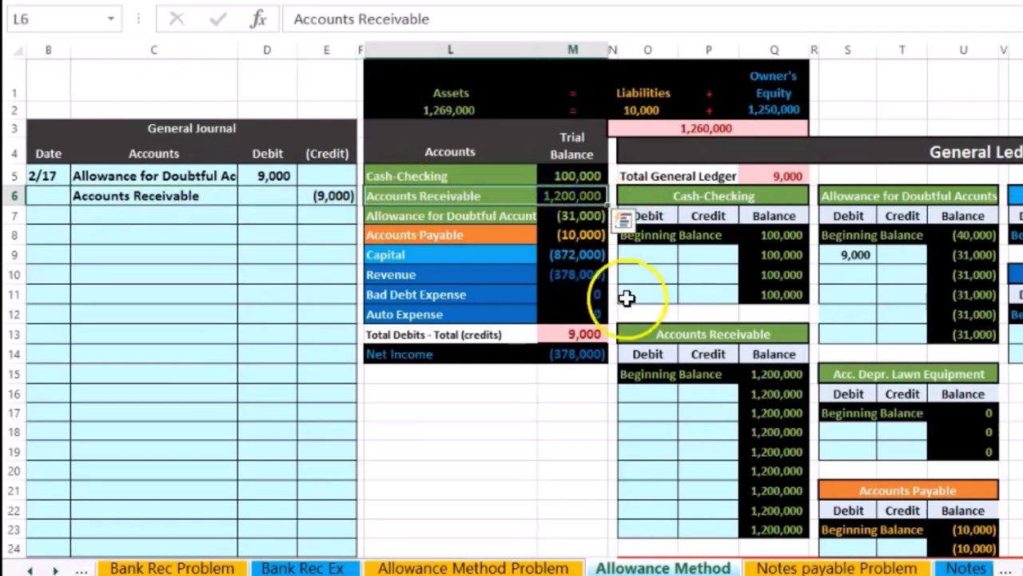
left_click_drag(647, 334, 769, 339)
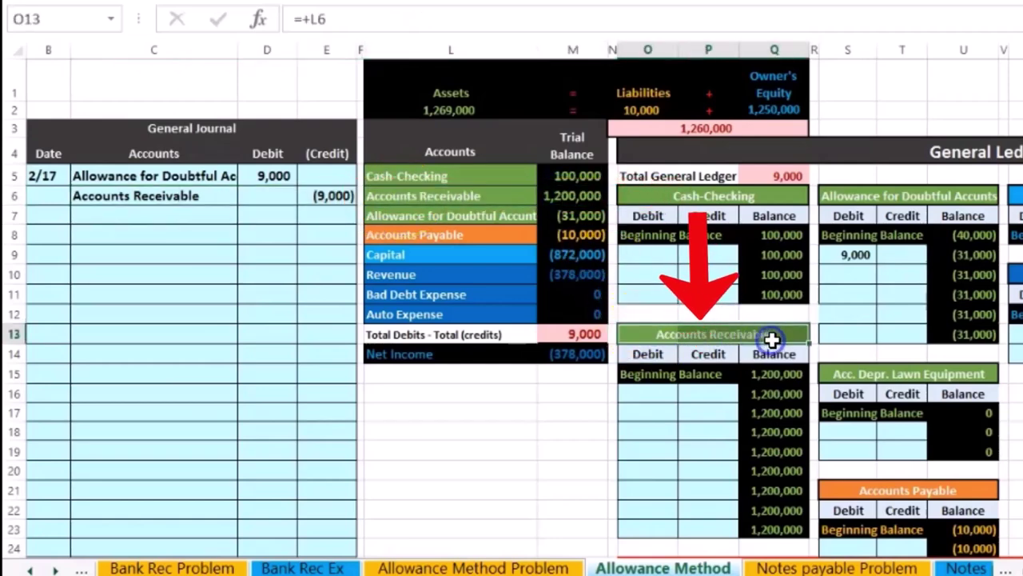
left_click(713, 392)
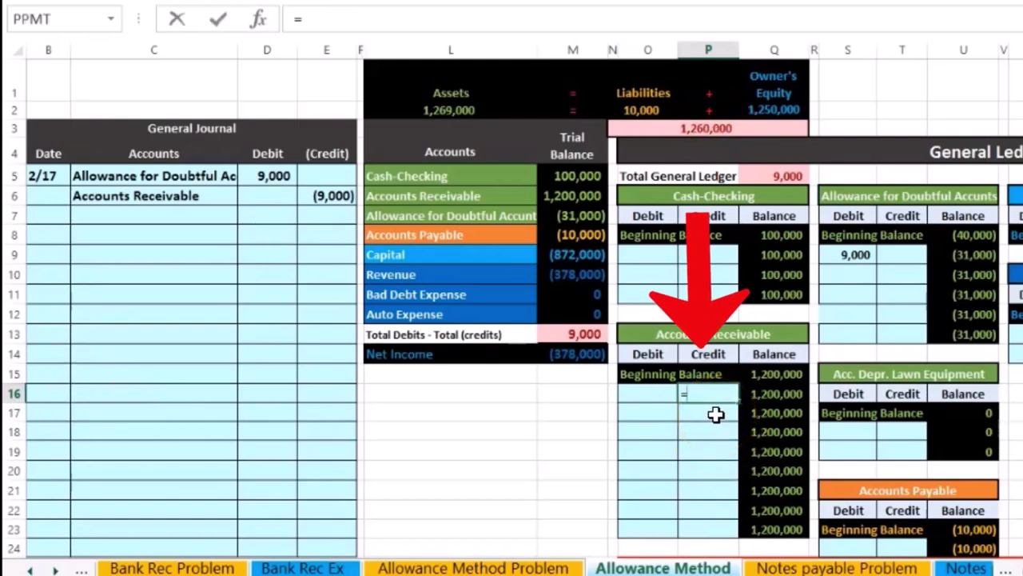
left_click(328, 197)
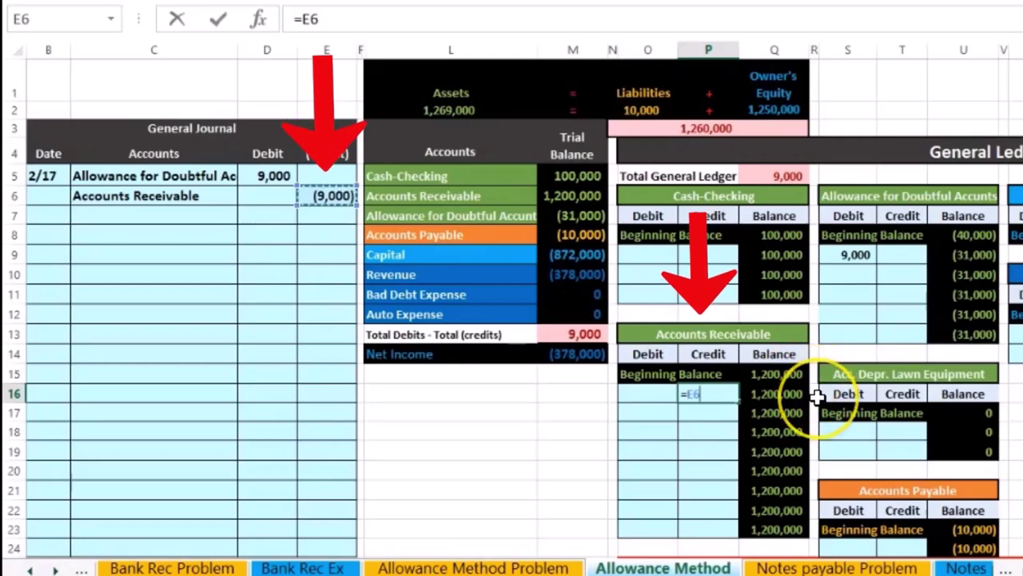
key("Return")
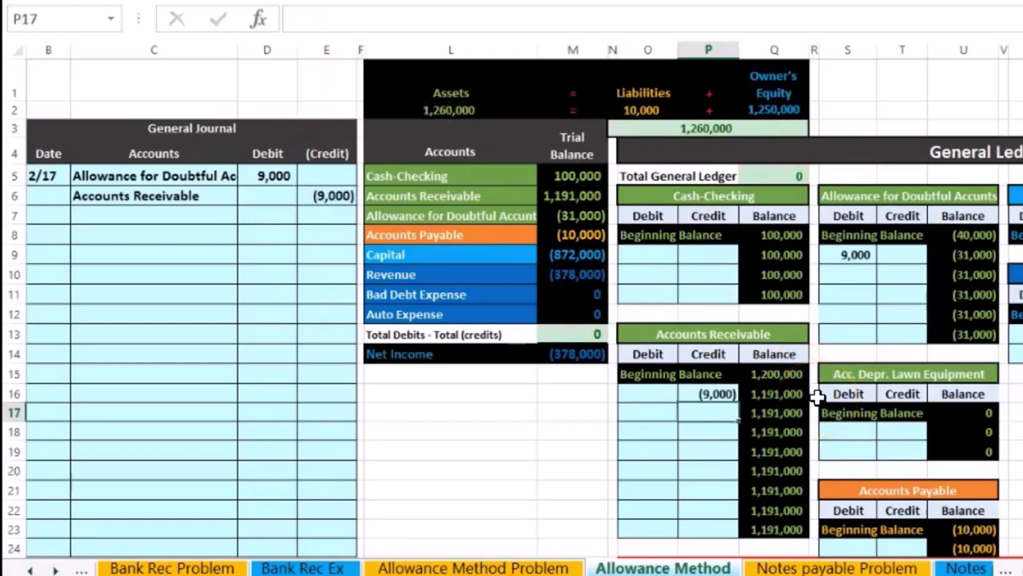
Step: Check the Accounts Receivable ledger balance against the Accounts Receivable line in the trial balance
left_click(788, 395)
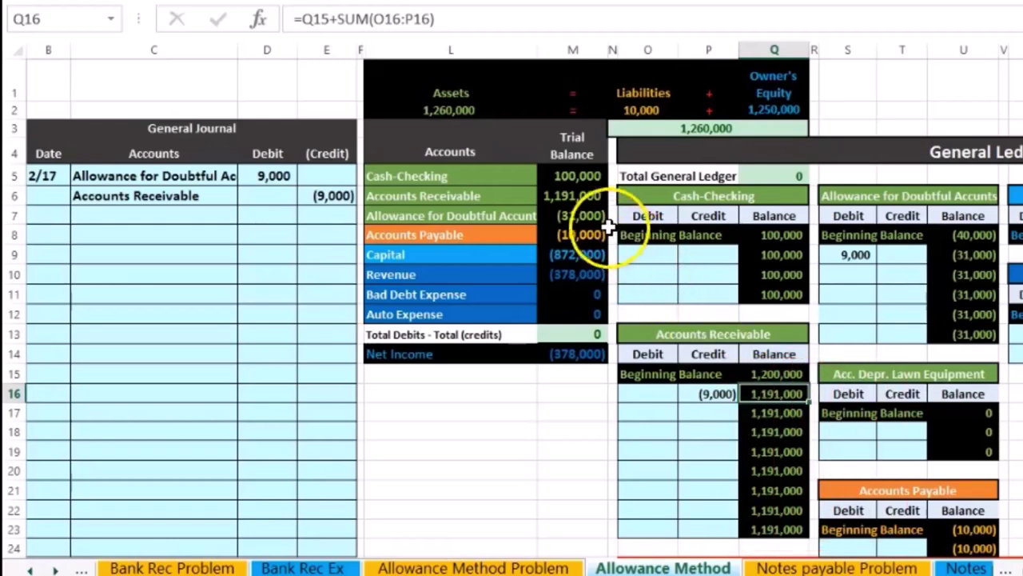
left_click(577, 200)
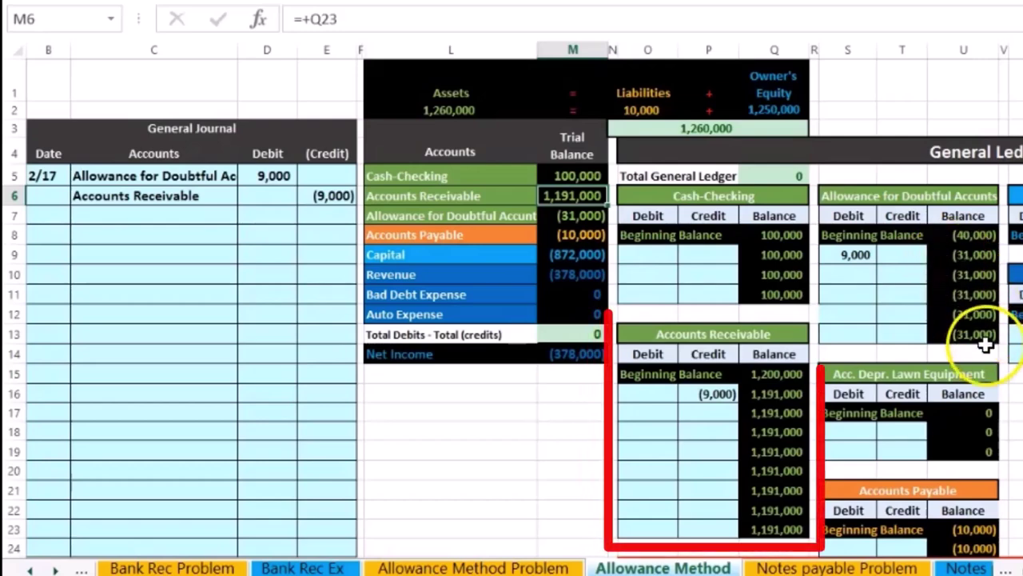
left_click(710, 416)
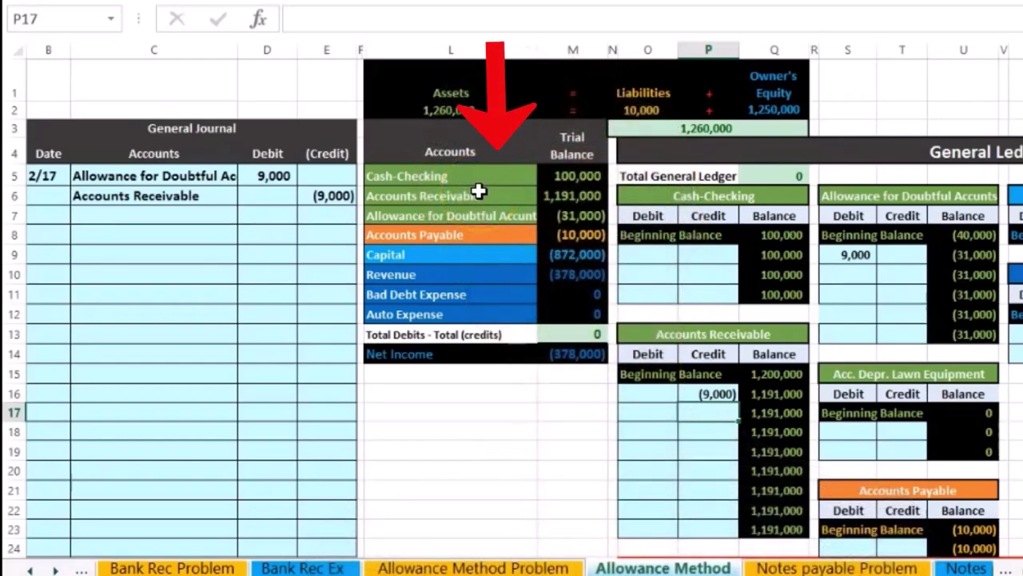
left_click(478, 194)
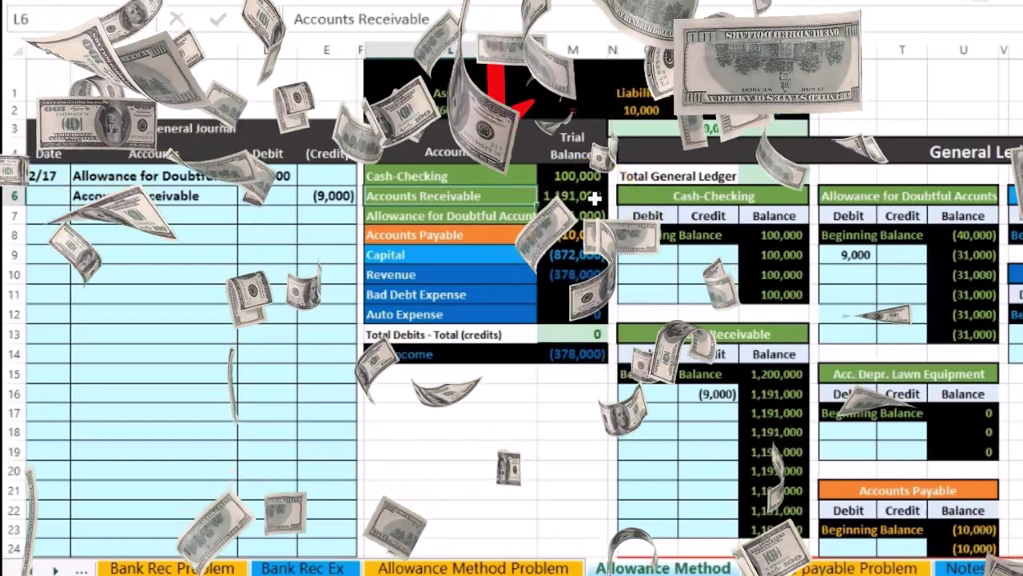
left_click(595, 197)
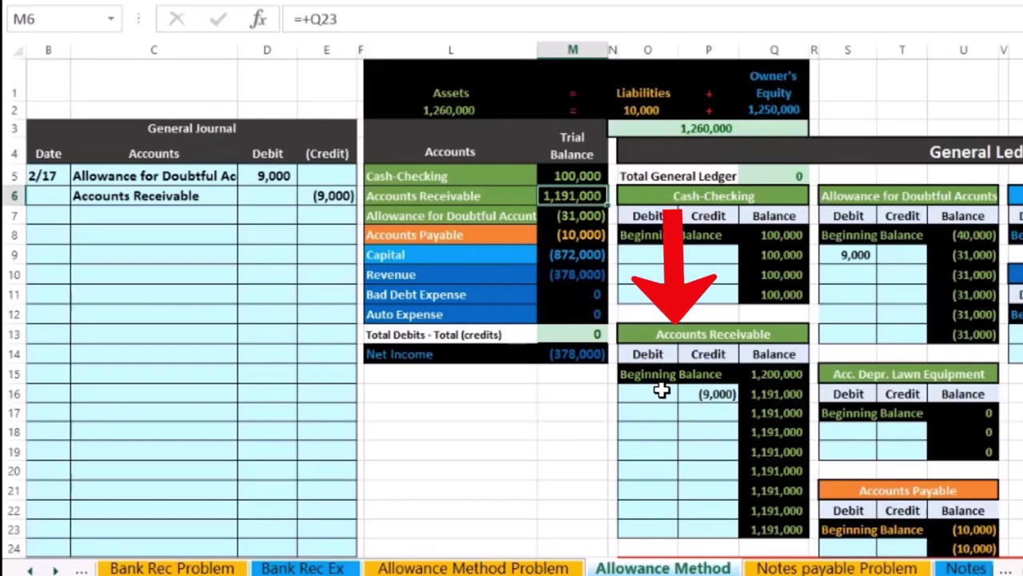
Step: Post the write-off to CW Co's subsidiary ledger by entering =P16 in the first credit cell under its beginning balance
scroll(660, 387, "down", 4)
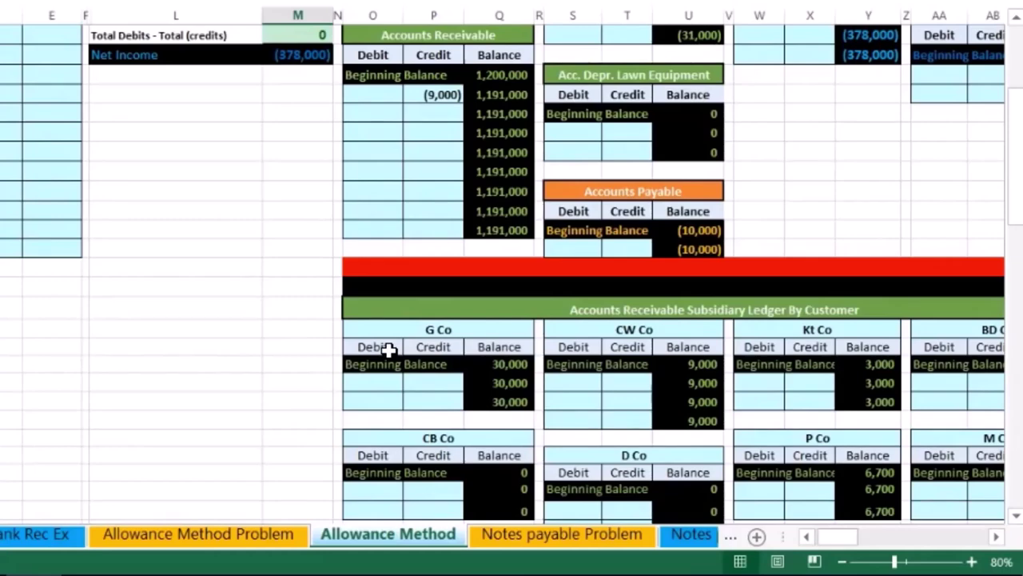
scroll(392, 347, "down", 1)
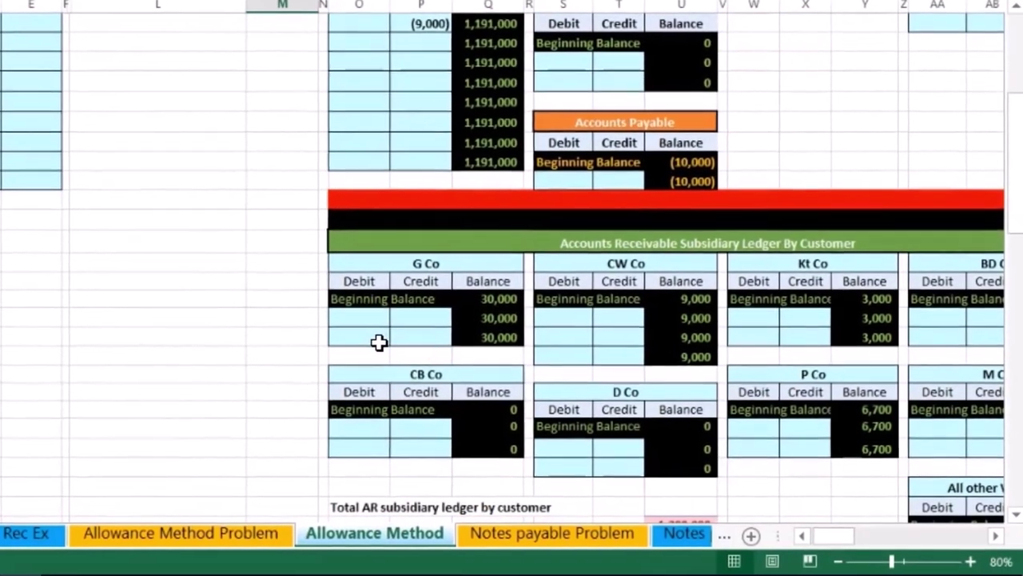
left_click(484, 335)
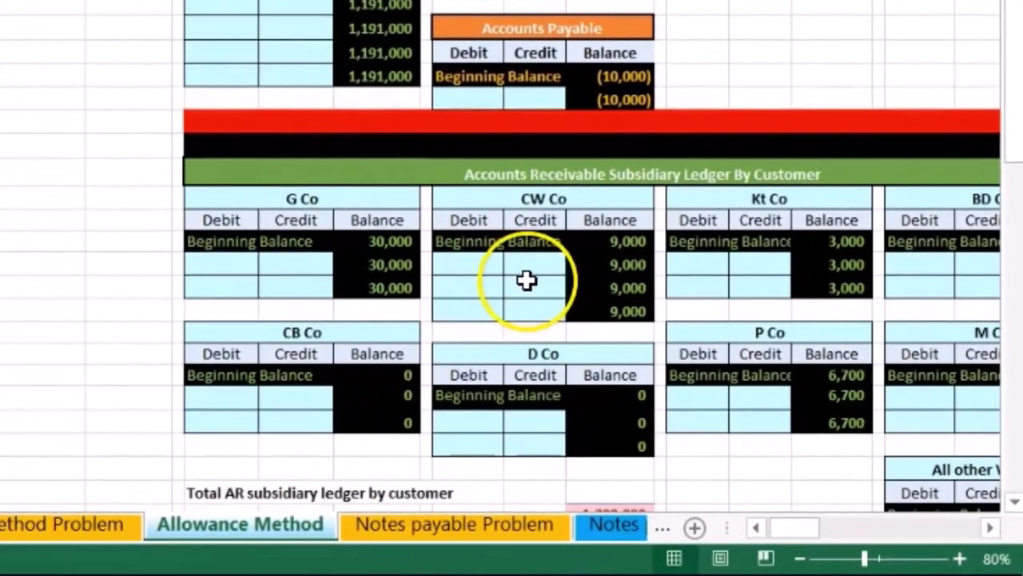
left_click(598, 324)
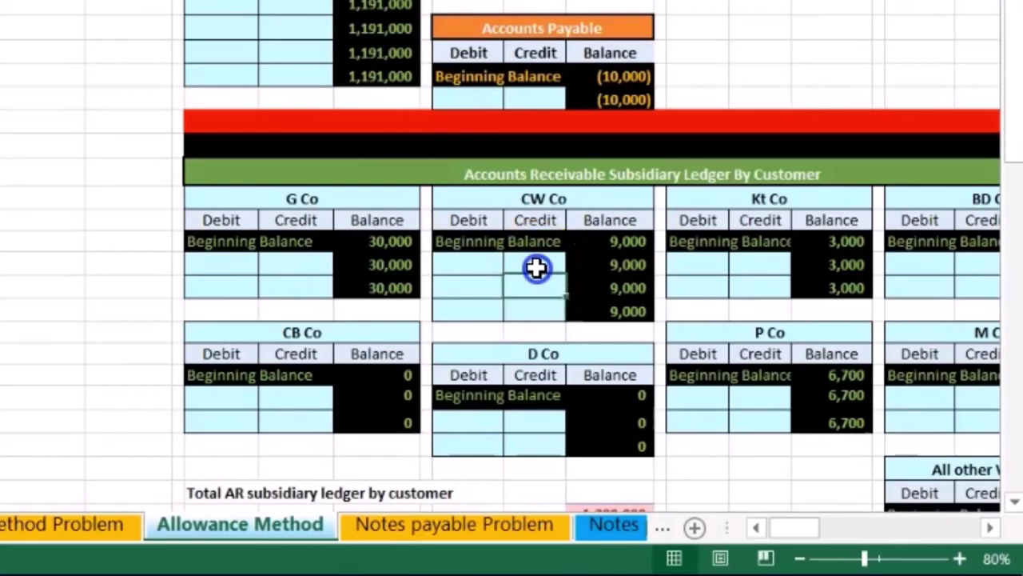
scroll(540, 276, "up", 1)
left_click(511, 217)
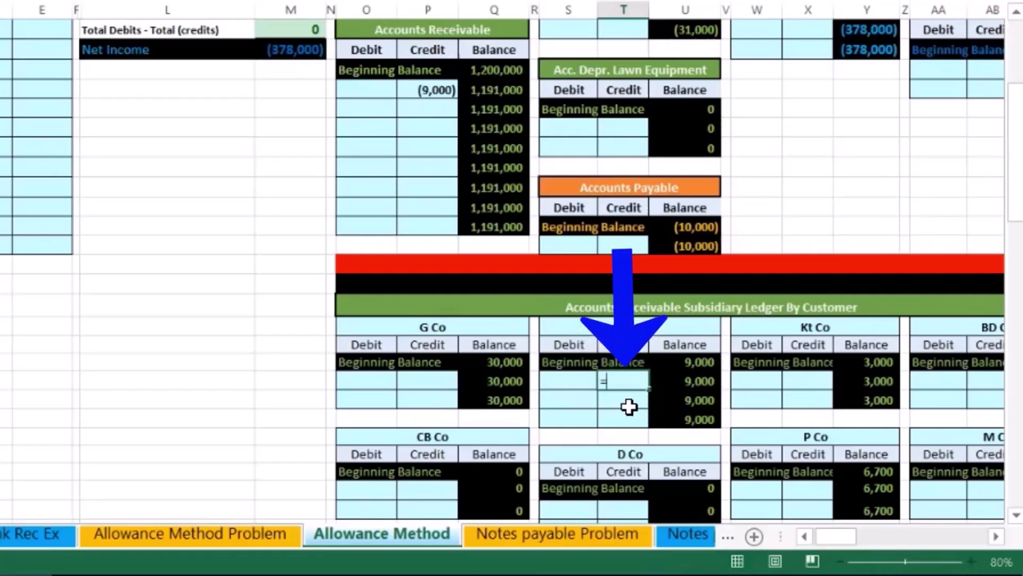
left_click(425, 89)
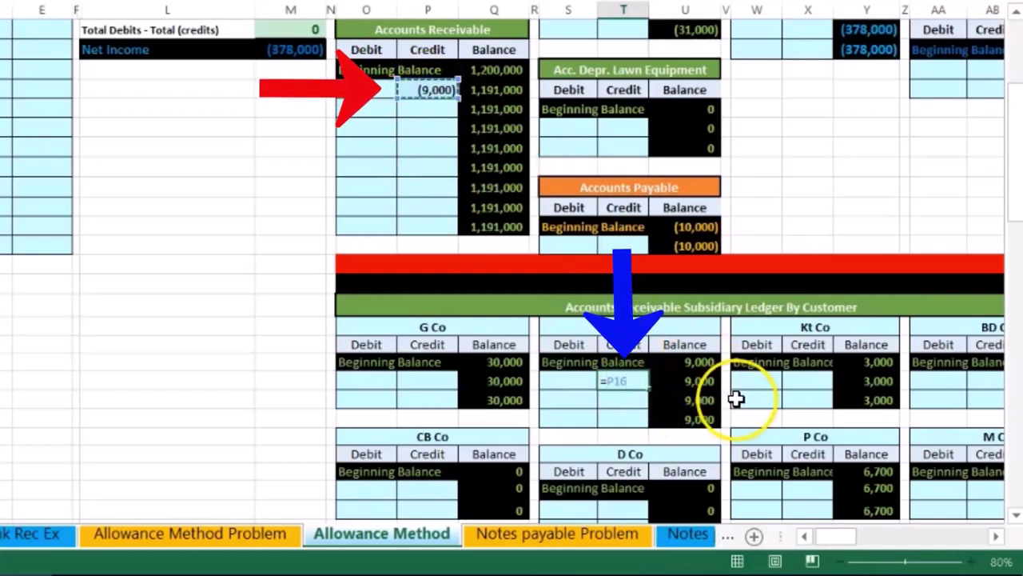
key("Return")
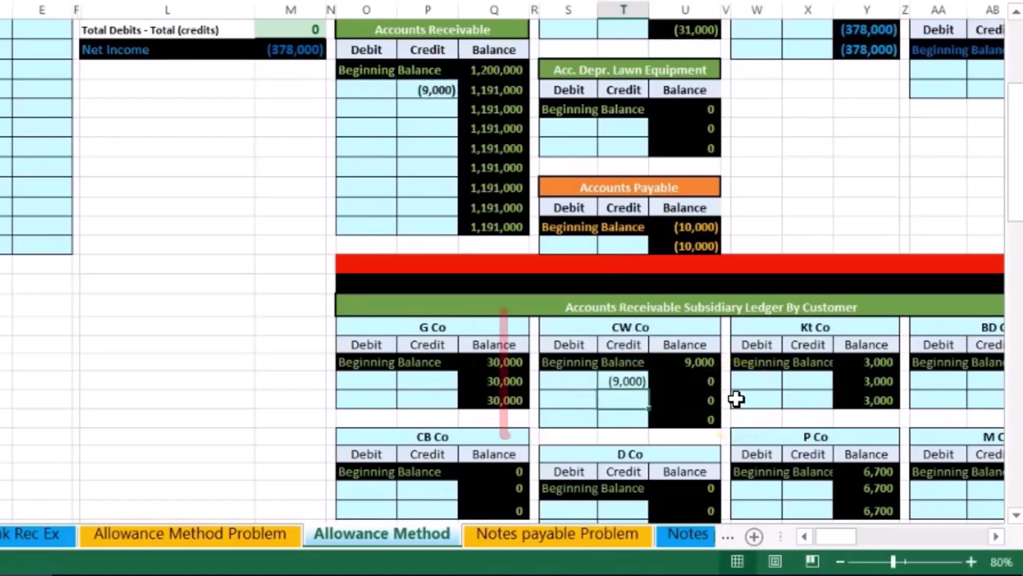
Step: Check CW Co's ending balance and inspect the formula behind the total AR subsidiary ledger by customer
left_click(711, 419)
scroll(831, 420, "down", 1)
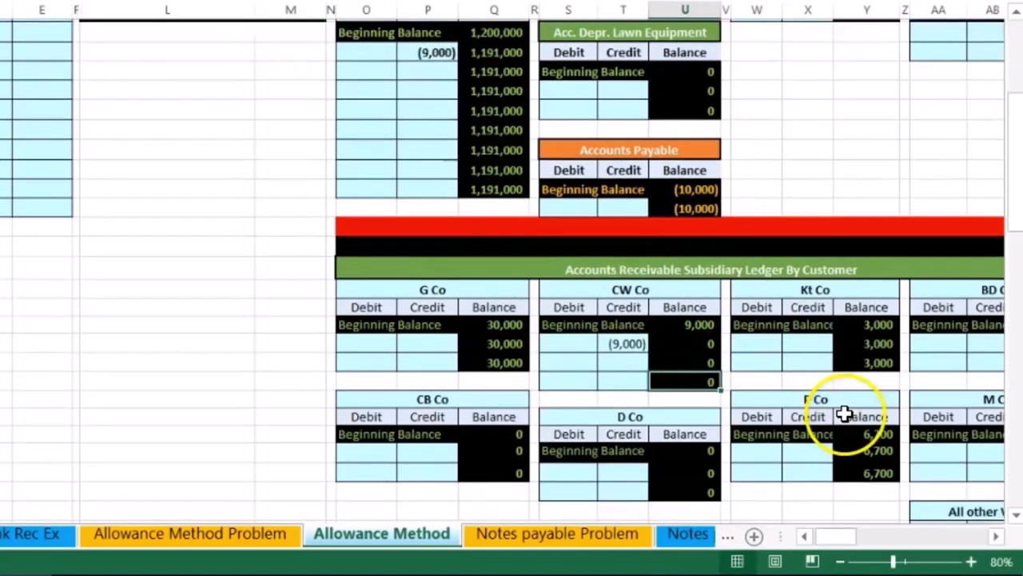
scroll(847, 411, "down", 2)
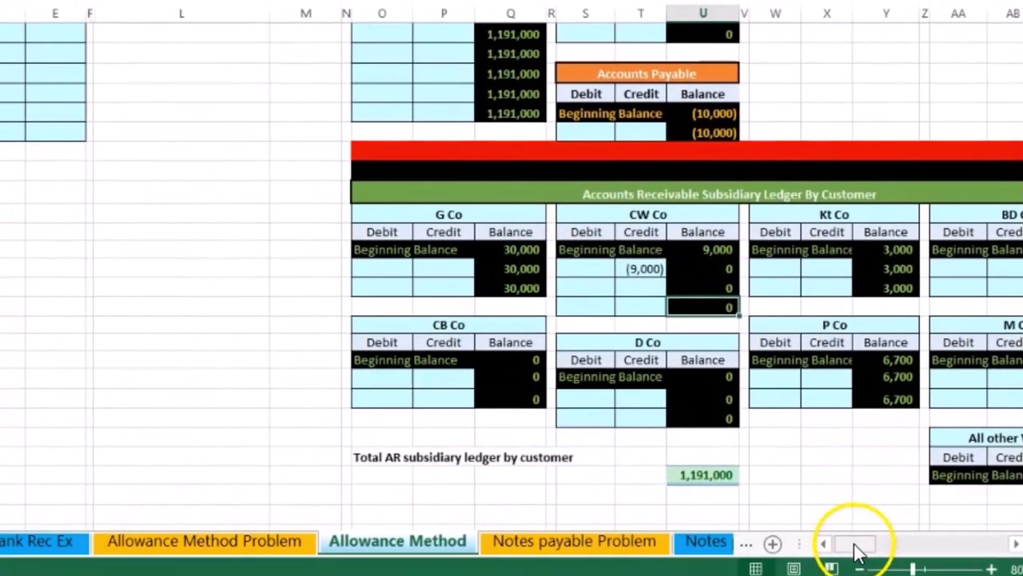
left_click_drag(836, 535, 850, 536)
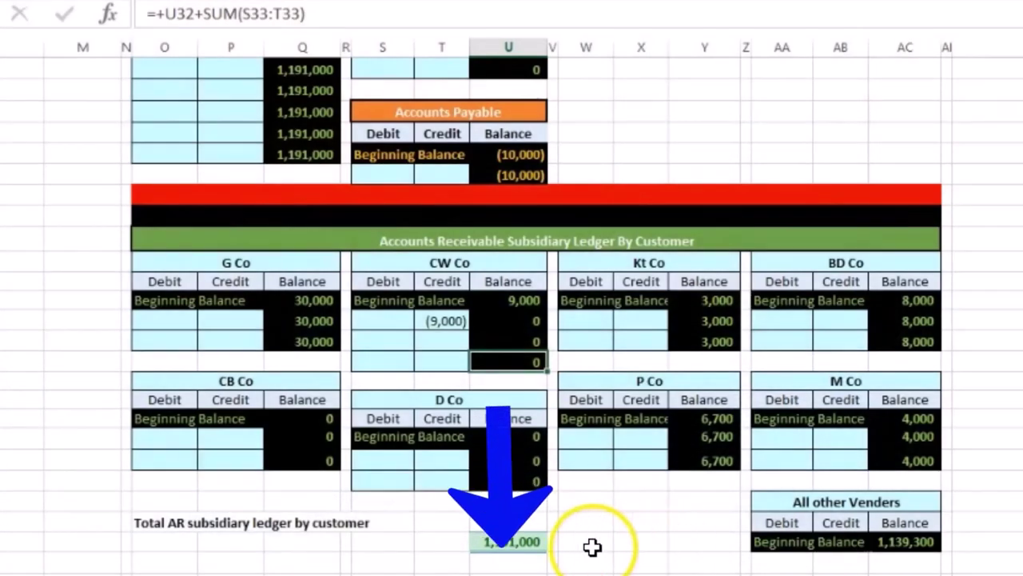
left_click(529, 542)
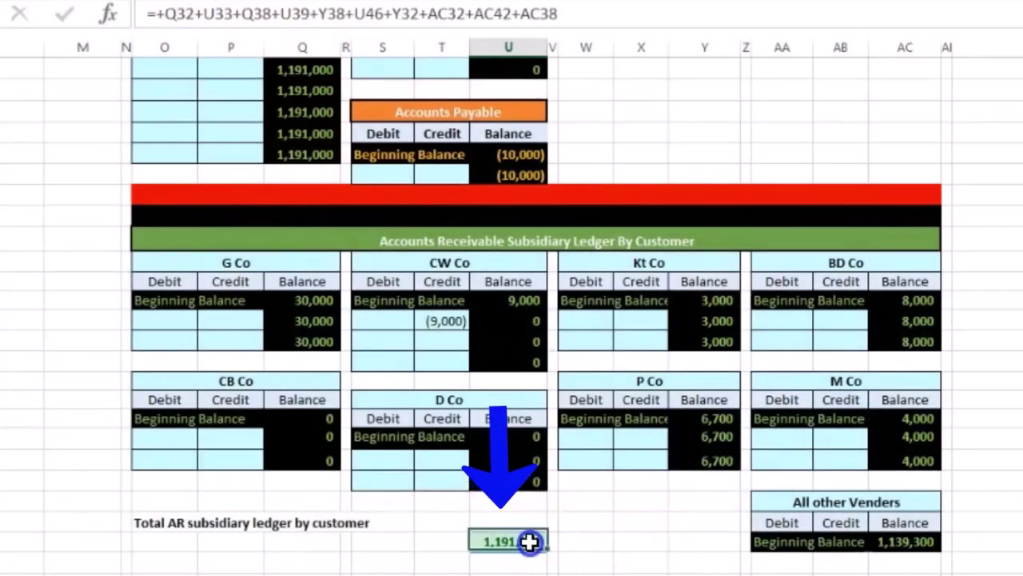
double_click(529, 542)
key("Return")
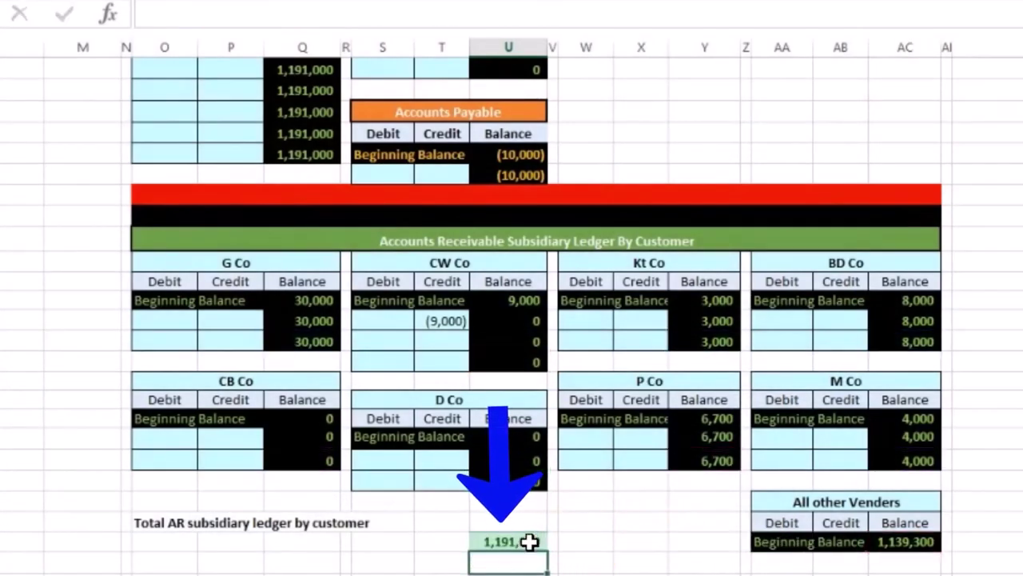
Step: Compare the subsidiary ledger total with the Accounts Receivable general ledger ending balance and its trial balance line
scroll(422, 541, "up", 5)
left_click(290, 485)
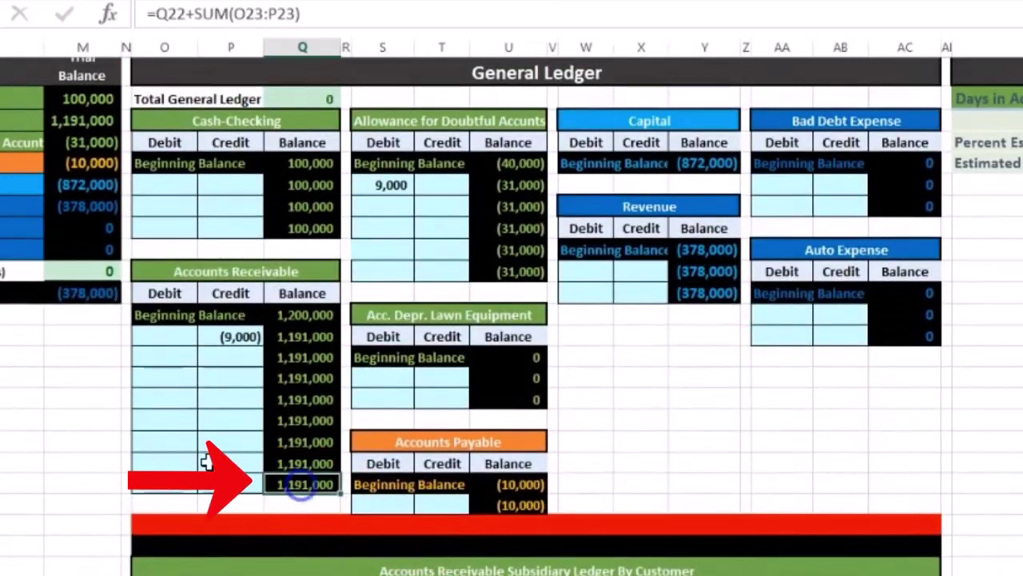
scroll(131, 400, "up", 2)
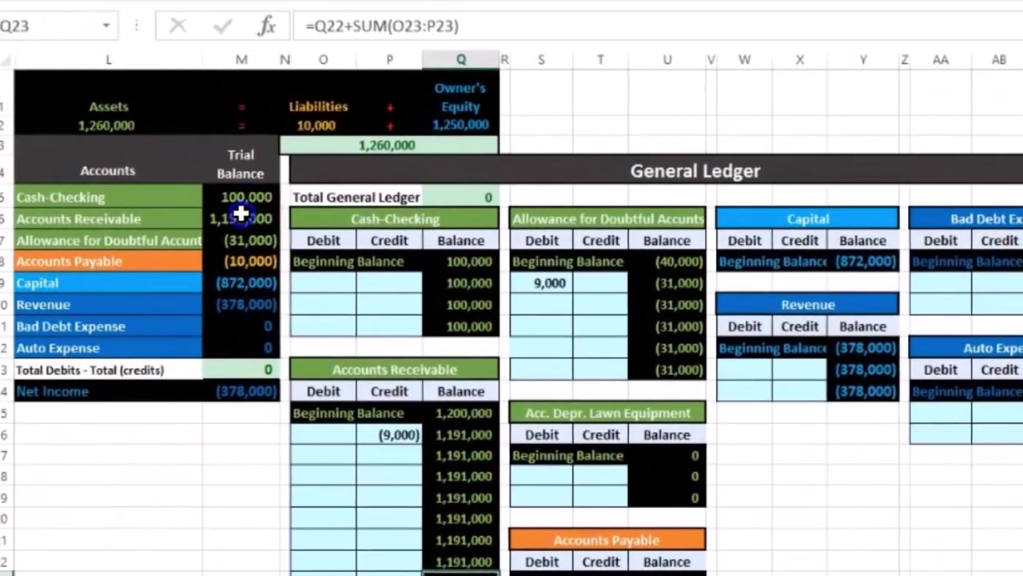
left_click(238, 212)
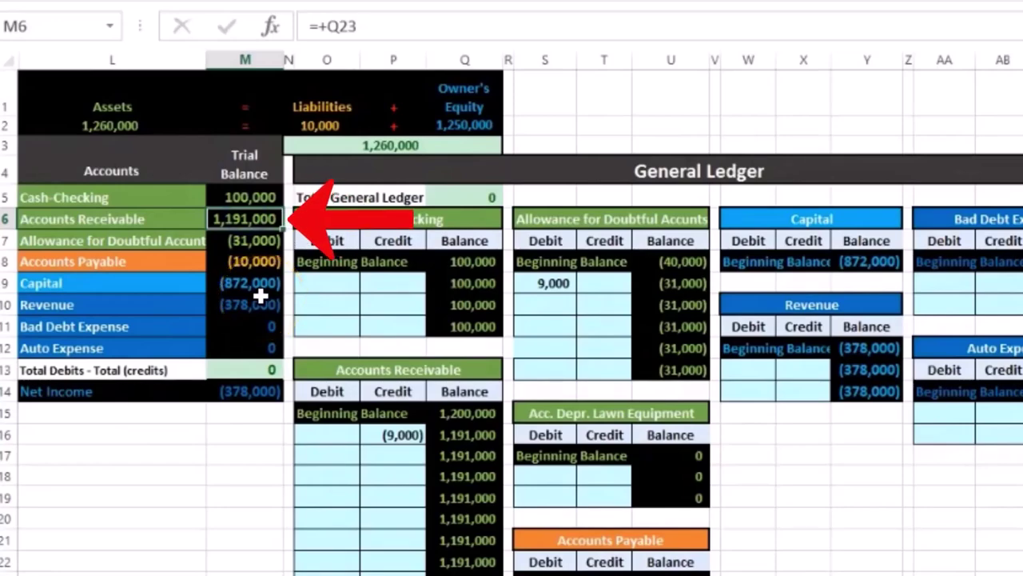
Step: Start the second journal entry by entering the date 4/12 in cell B8
key("Left")
key("Left")
key("Left")
key("Left")
key("Left")
key("Left")
key("Left")
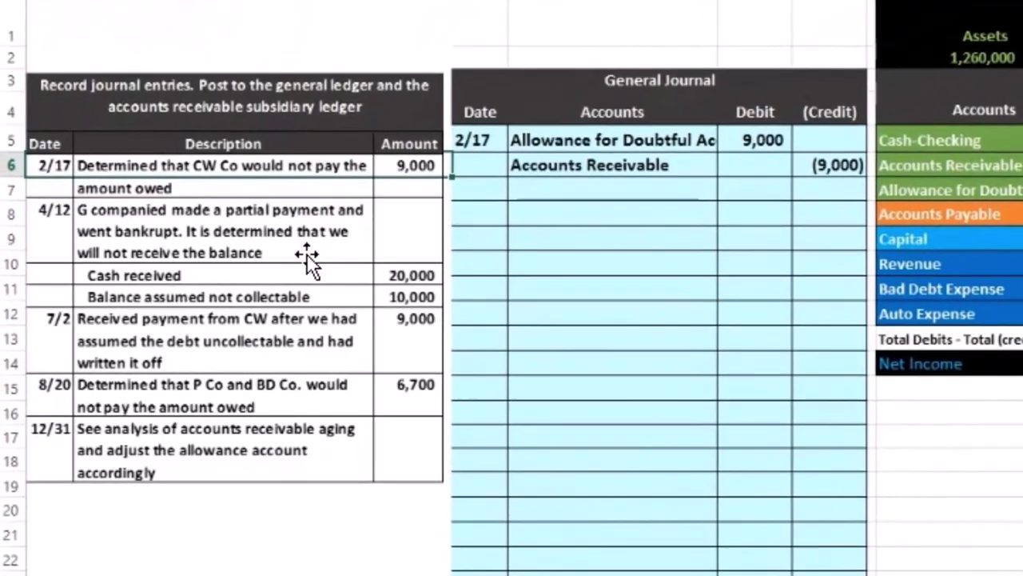
left_click(443, 236)
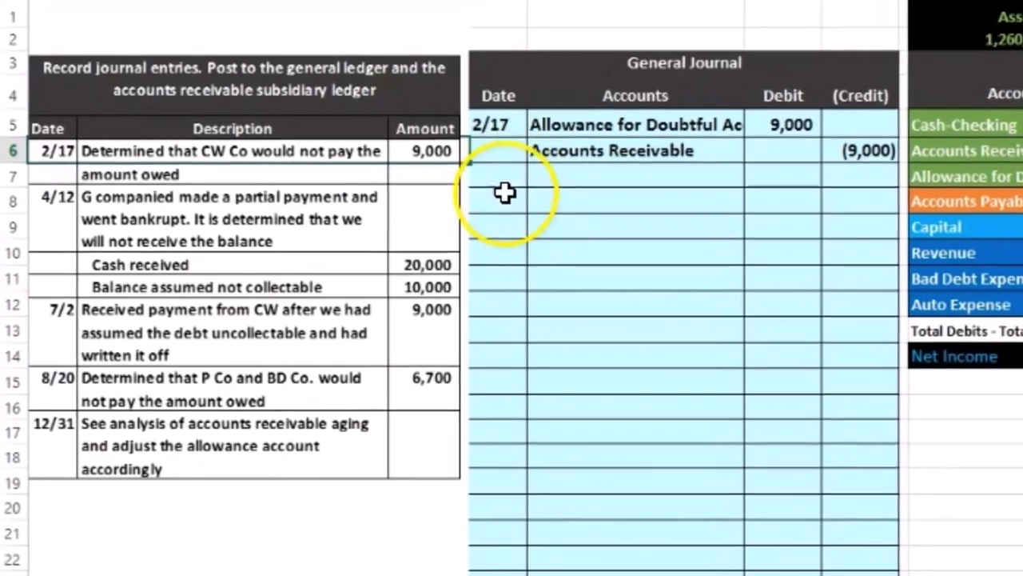
type("4/1")
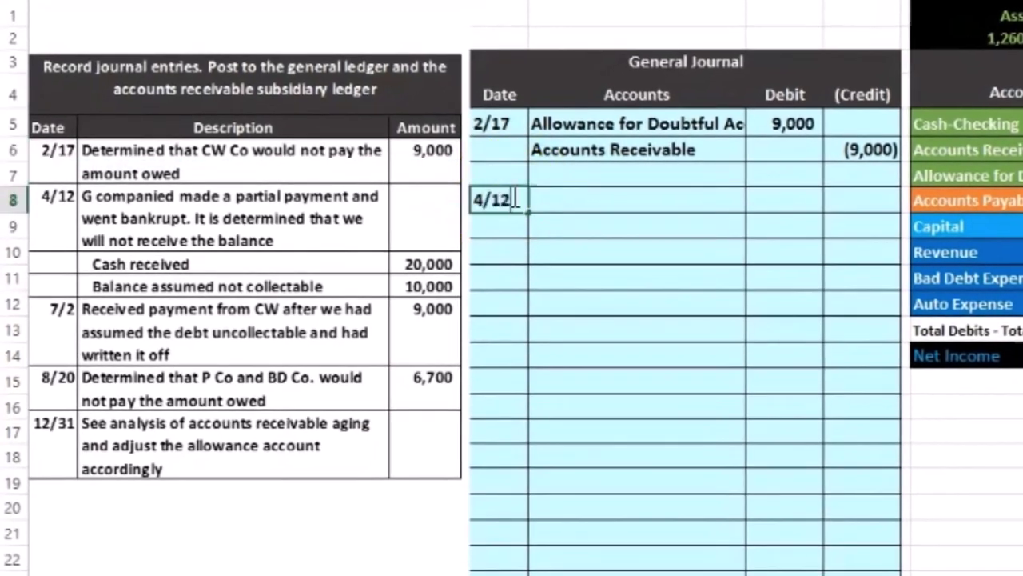
type("2")
key("Return")
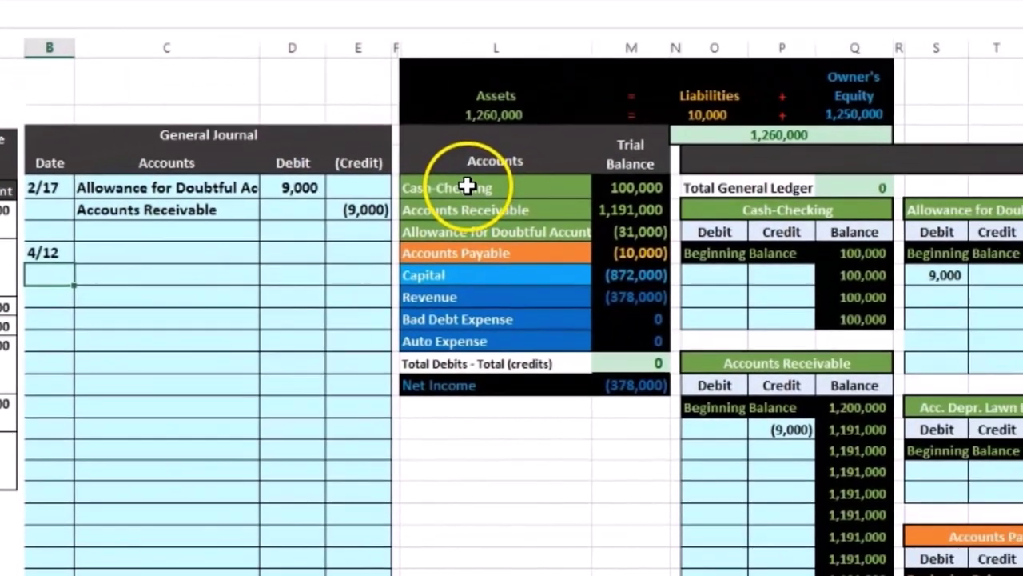
Step: Copy the Cash-Checking account name from the trial balance into journal cell C8, pasting values only
left_click(999, 124)
left_click(551, 195)
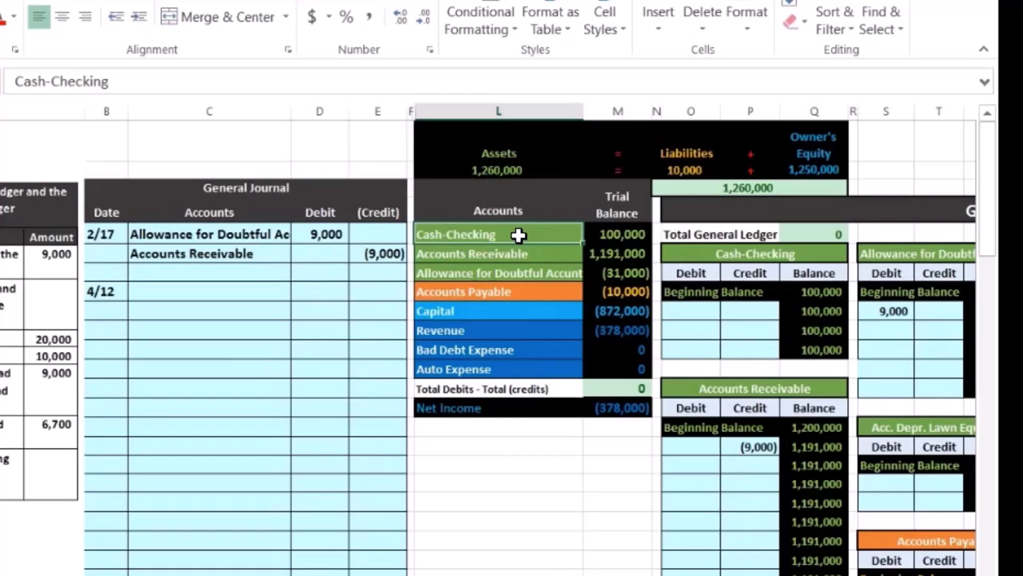
right_click(518, 234)
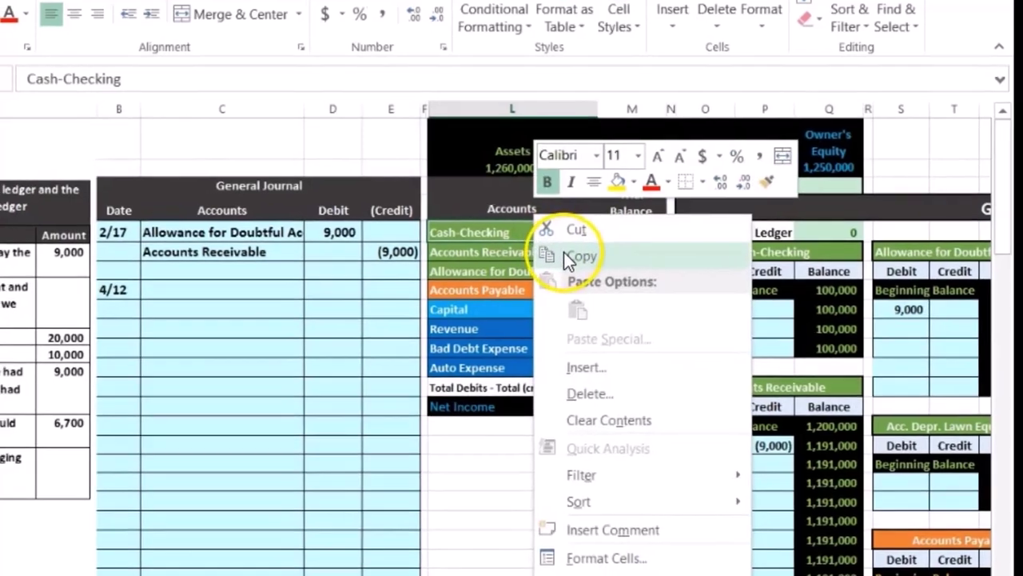
left_click(564, 256)
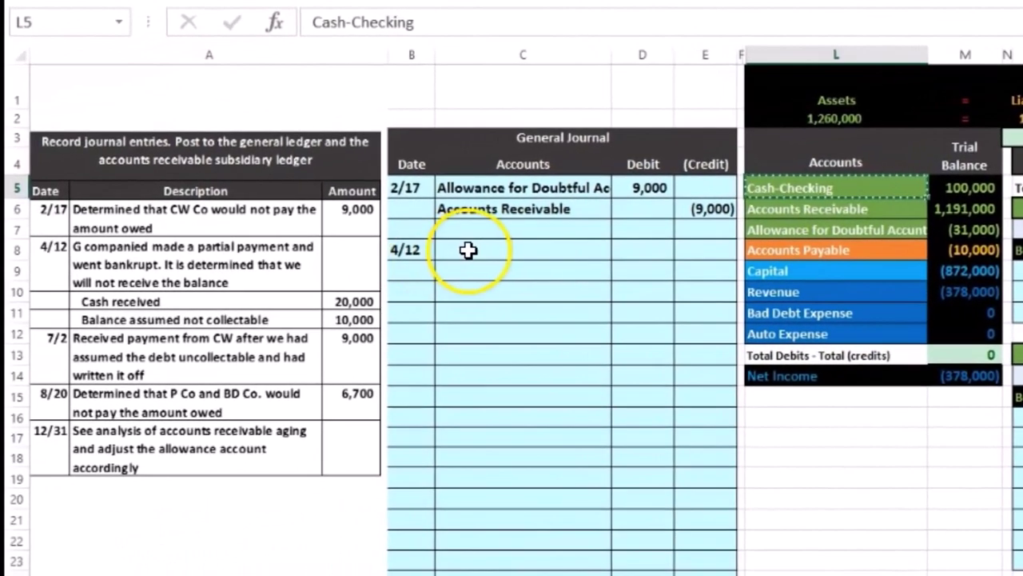
left_click(238, 280)
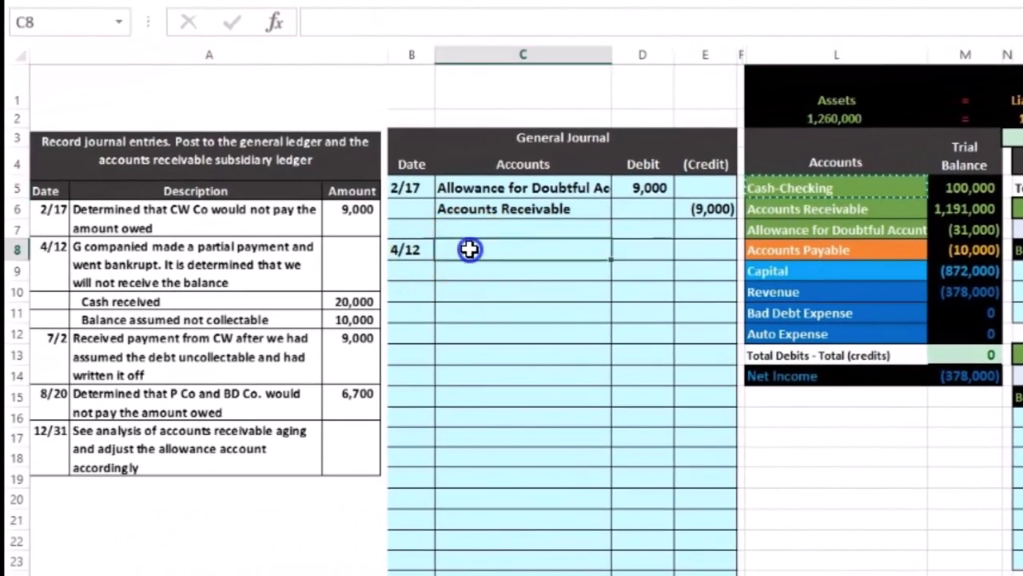
right_click(469, 249)
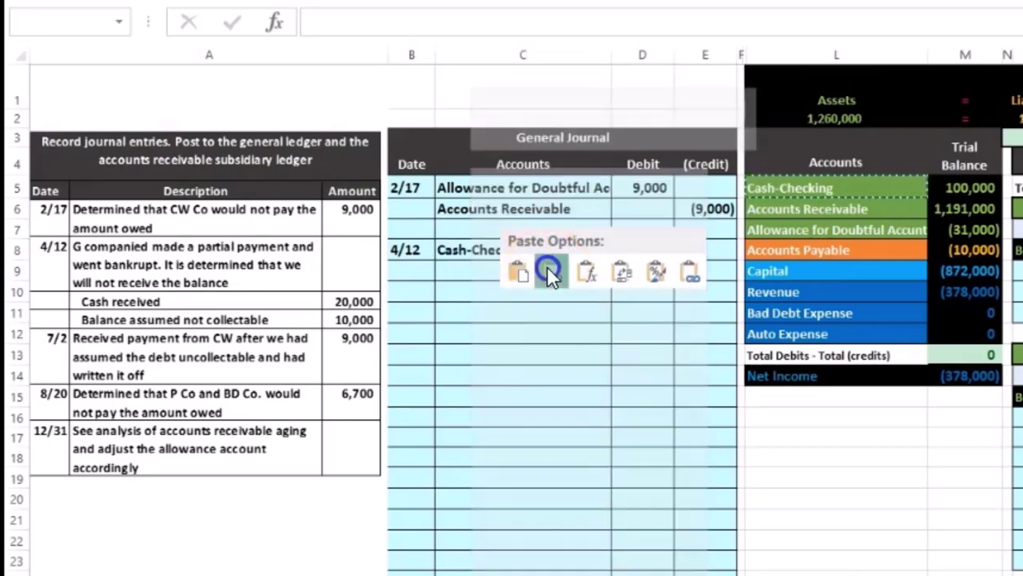
left_click(549, 268)
Step: Enter a debit of 20000 for Cash-Checking in cell D8
left_click(636, 253)
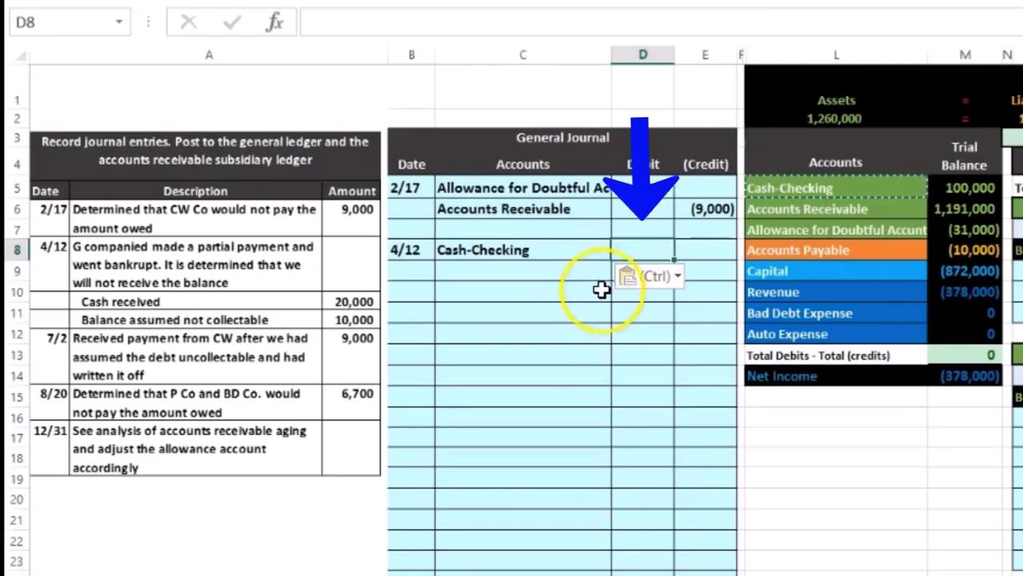
type("20000")
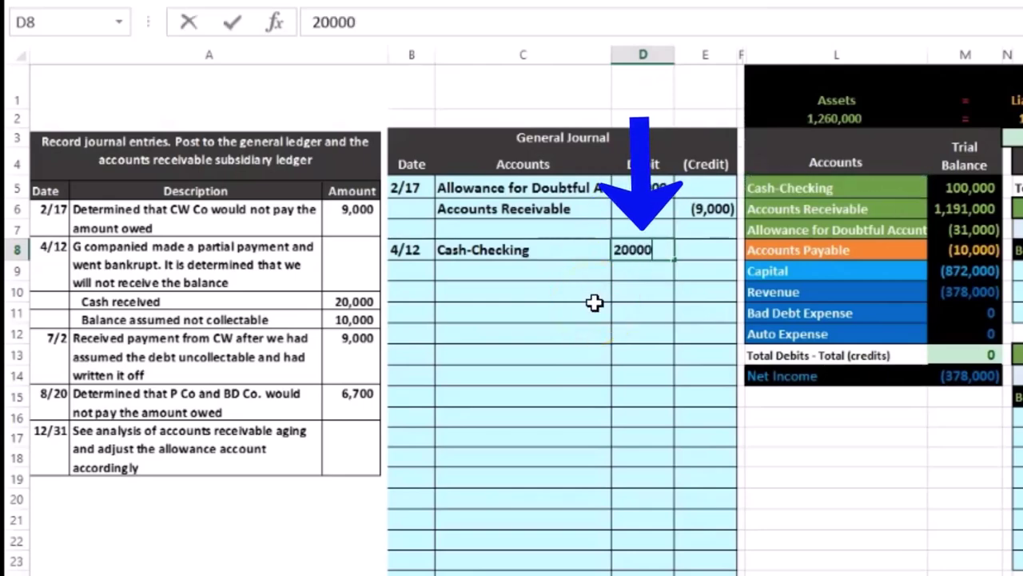
key("Return")
Step: Review the 4/12 transaction, the cash debit and the Accounts Receivable trial balance line to determine the account to credit
left_click(581, 290)
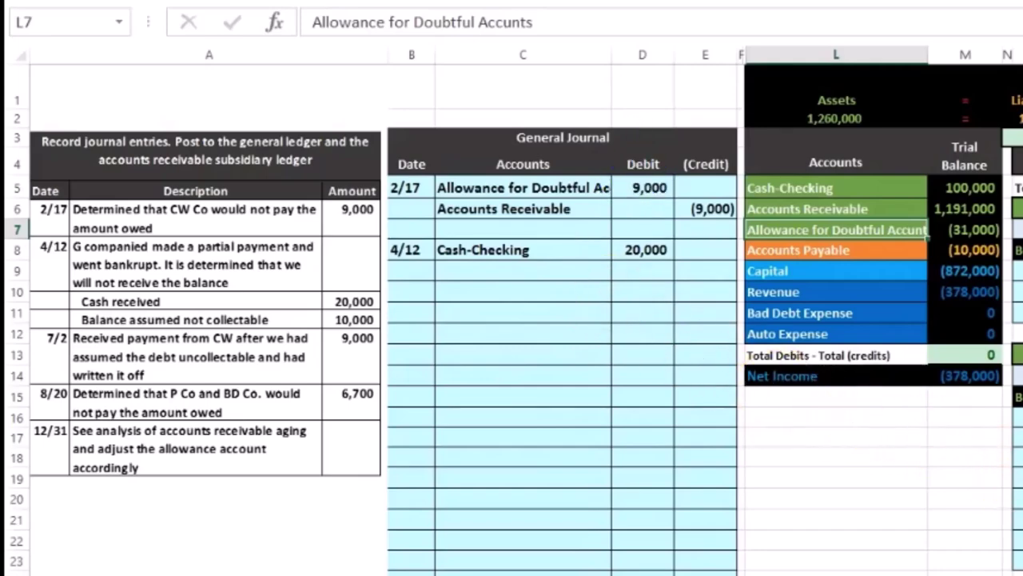
scroll(512, 311, "up", 2)
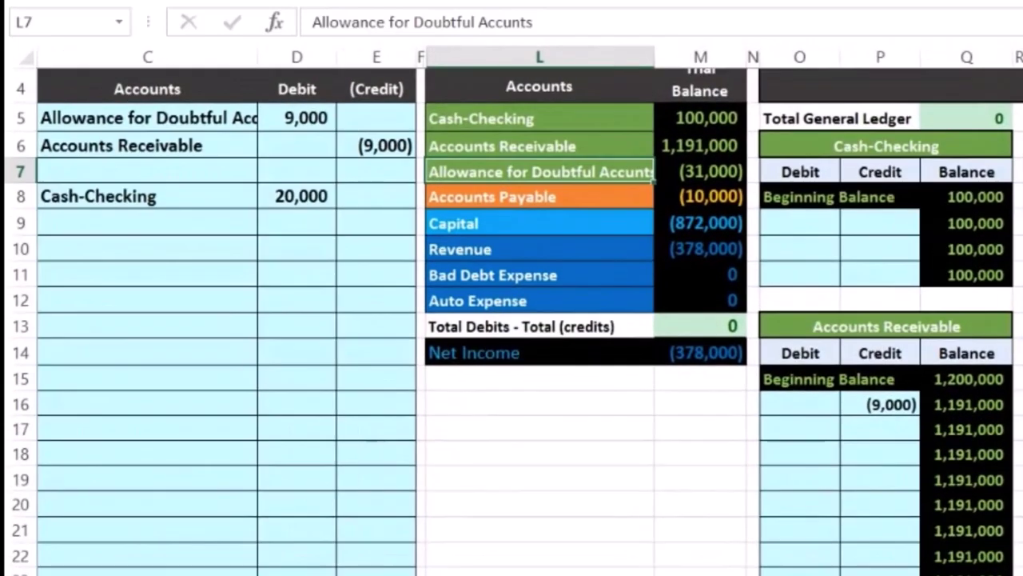
scroll(711, 442, "left", 3)
scroll(711, 443, "up", 1)
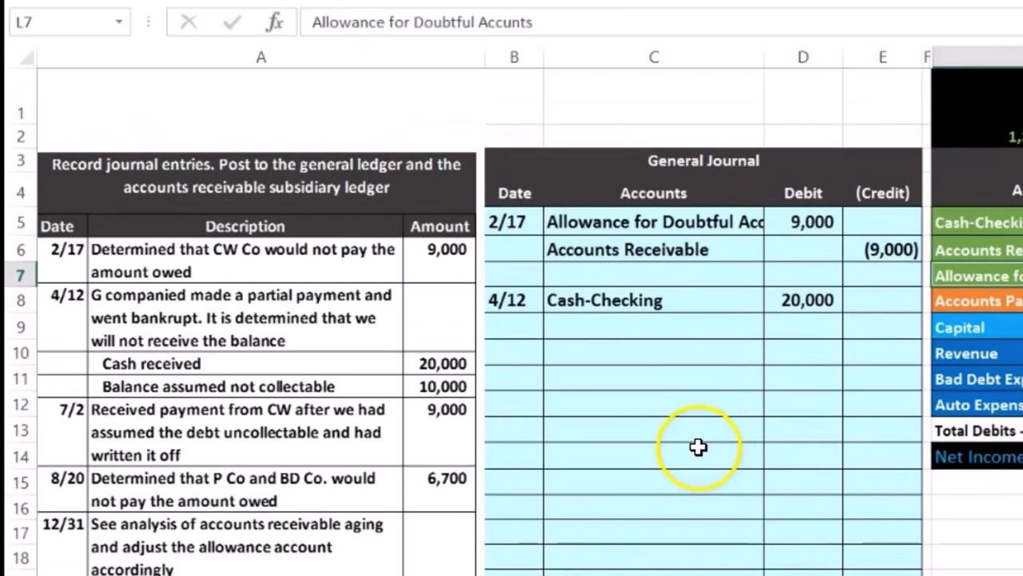
left_click(795, 302)
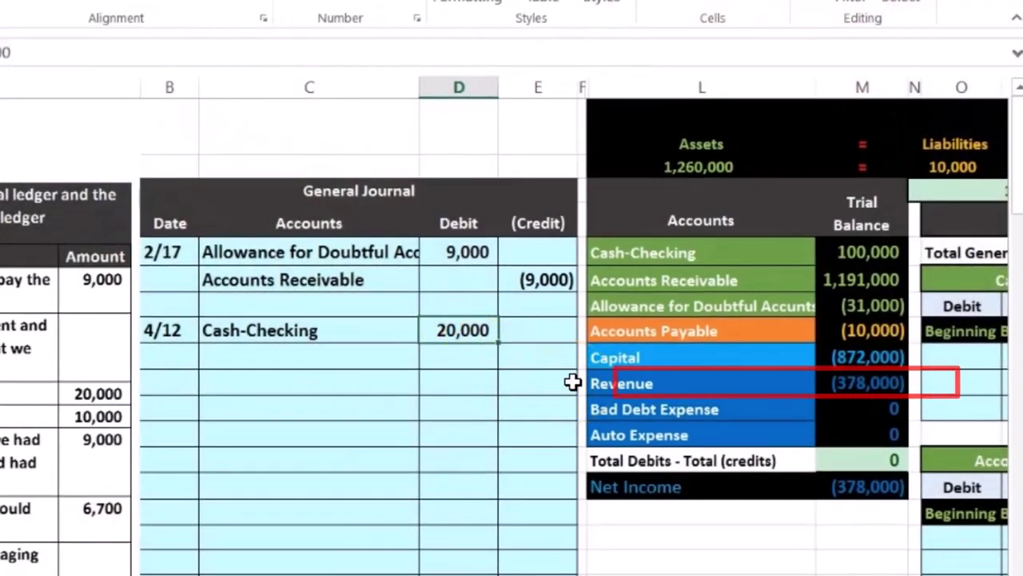
left_click(847, 278)
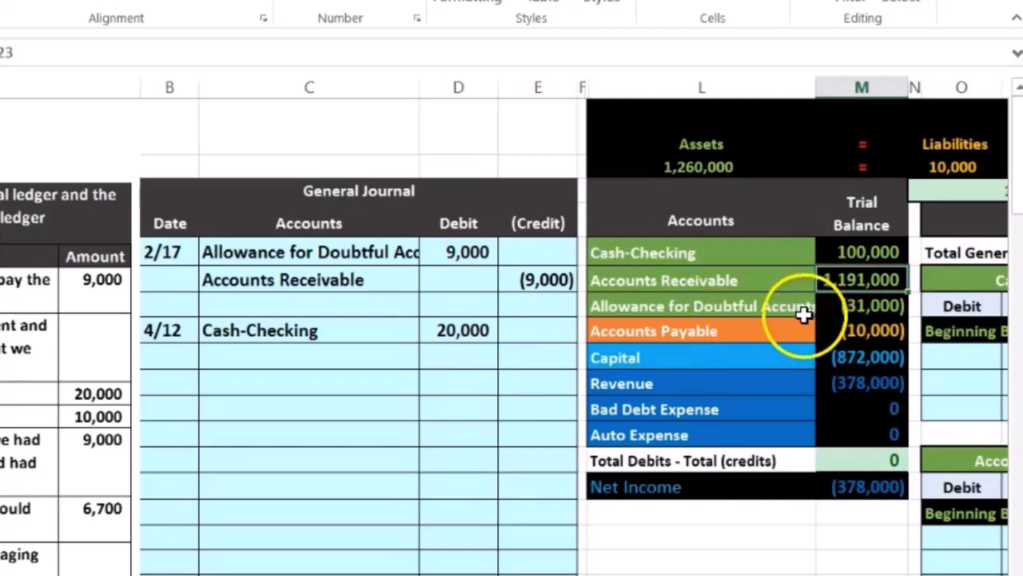
left_click(759, 280)
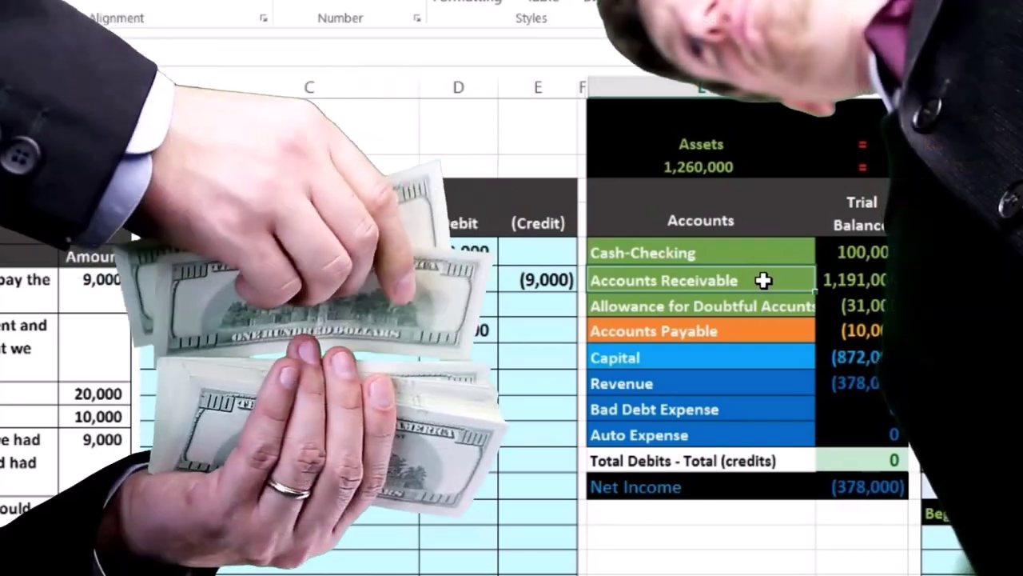
left_click(829, 279)
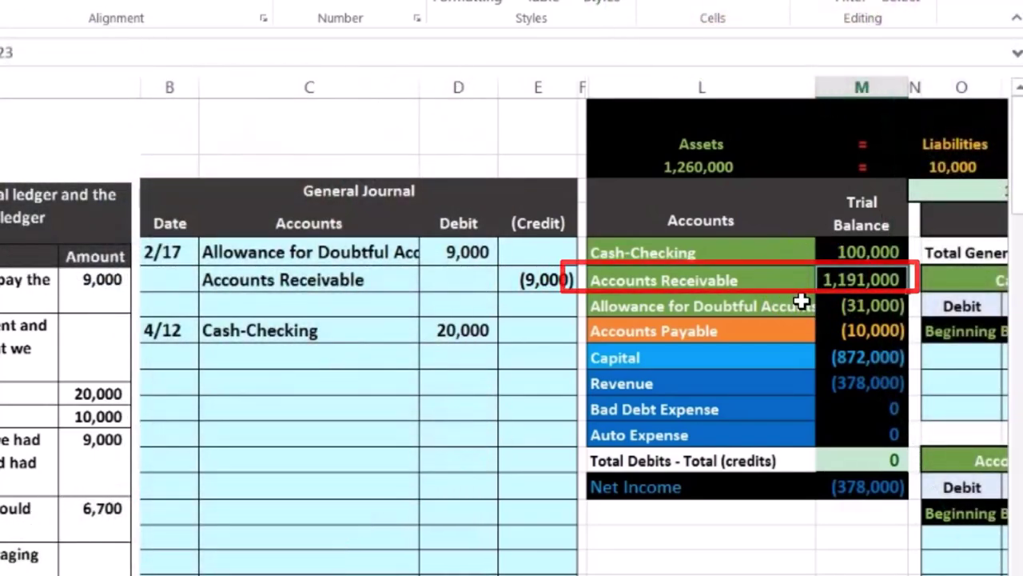
Step: Copy the Accounts Receivable account name from the trial balance into journal cell C9, pasting values only
right_click(763, 281)
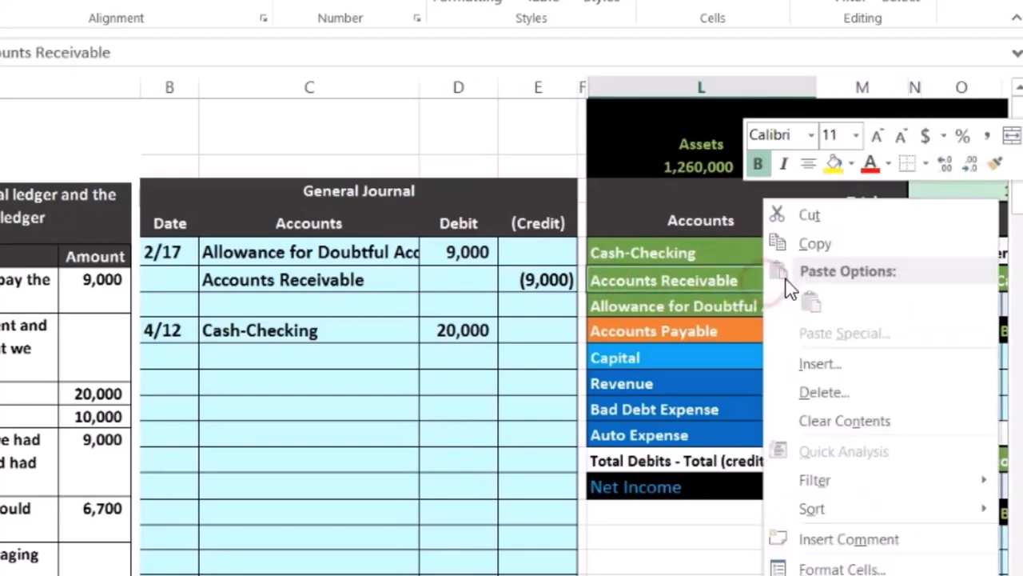
left_click(786, 243)
left_click(352, 357)
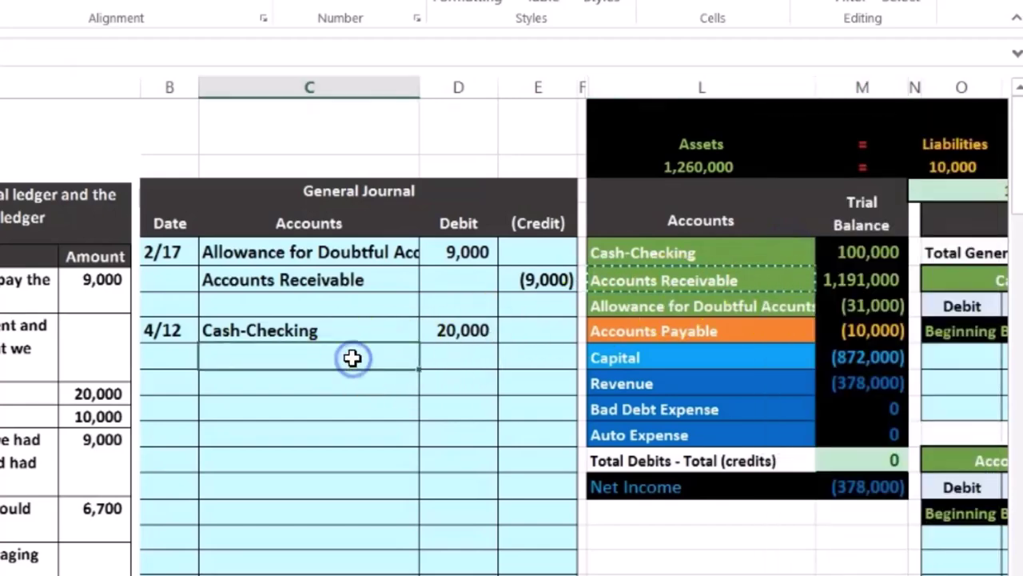
right_click(352, 357)
mouse_move(411, 18)
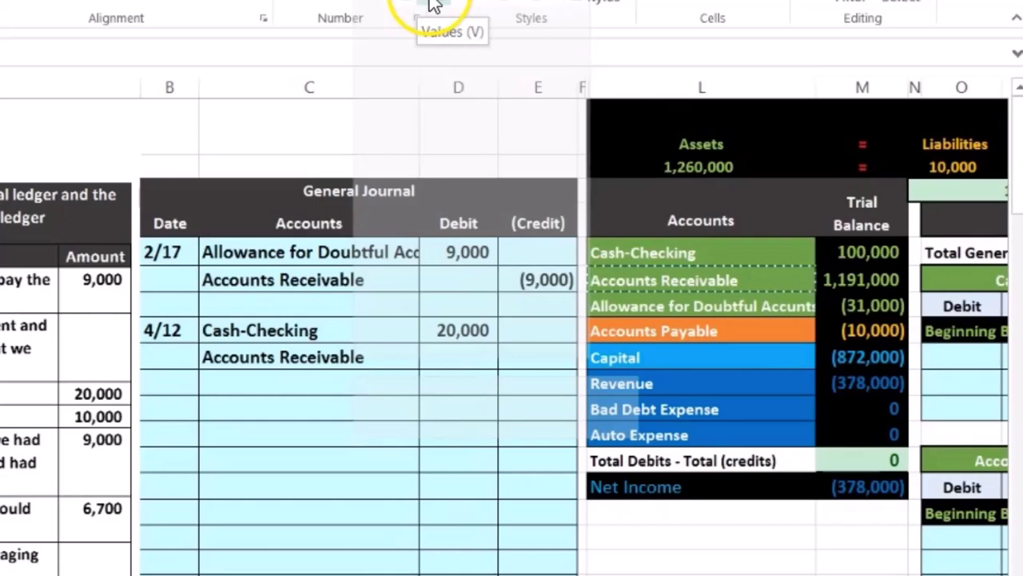
left_click(431, 4)
Step: Check G Co's balance in the accounts receivable subsidiary ledger and enter an Accounts Receivable credit of -30000 in cell E9
left_click(531, 361)
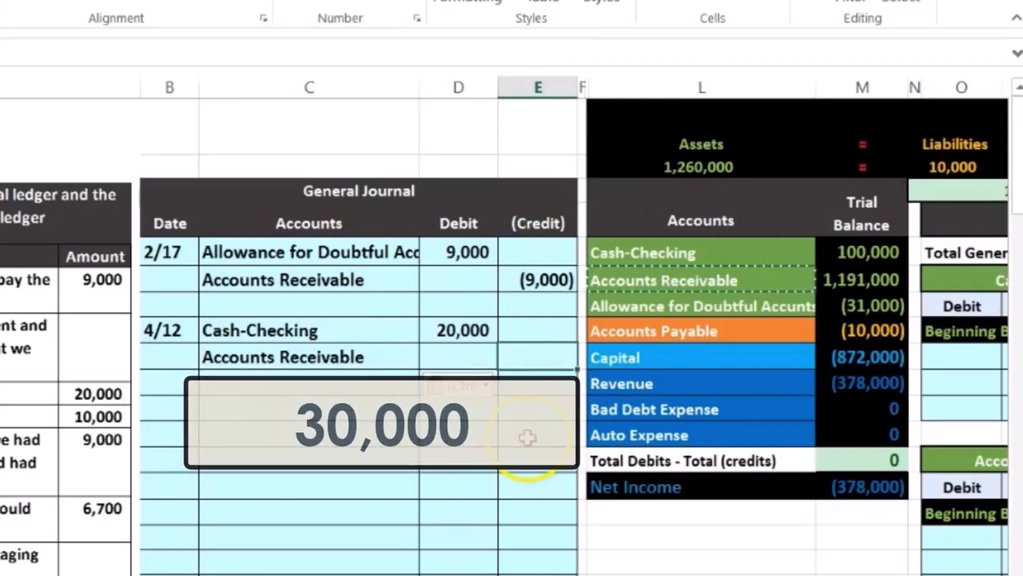
scroll(520, 504, "down", 1)
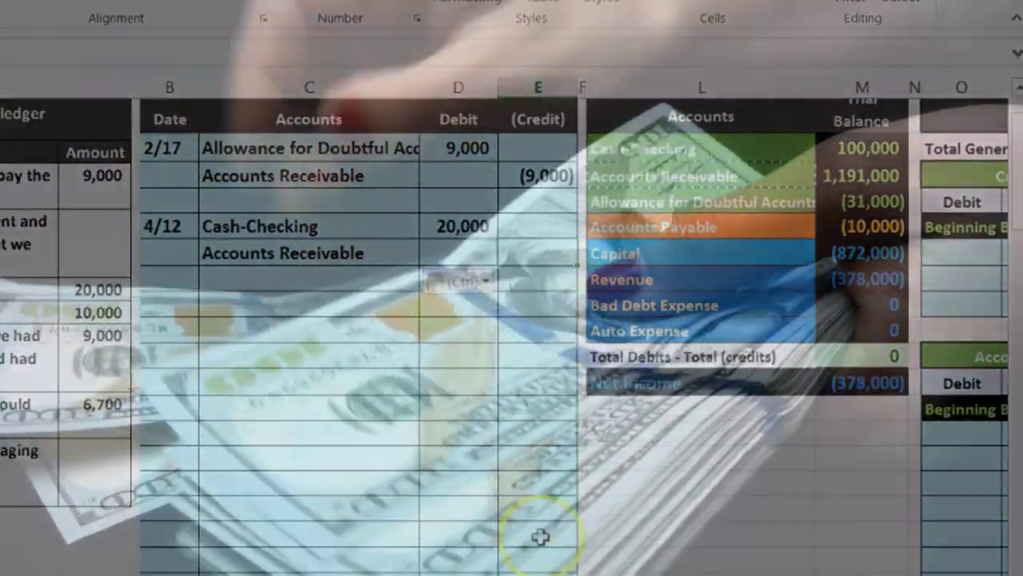
scroll(639, 523, "right", 5)
scroll(763, 532, "down", 6)
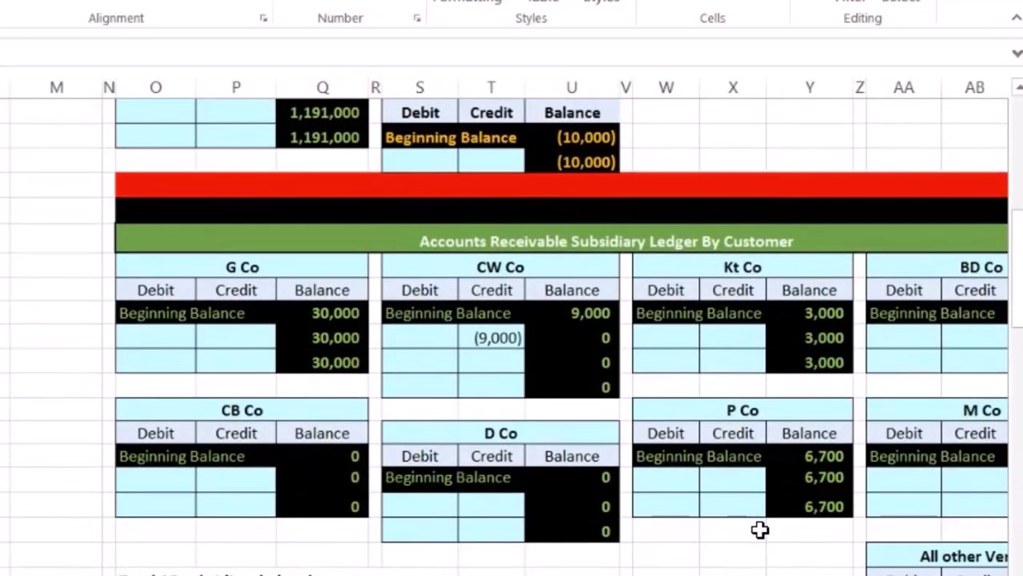
left_click(318, 312)
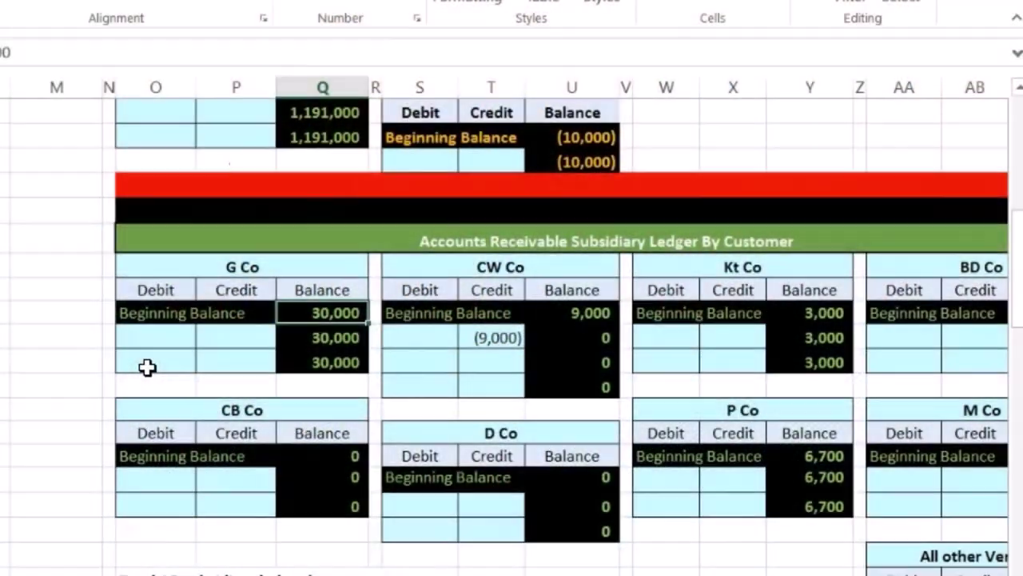
left_click(221, 330)
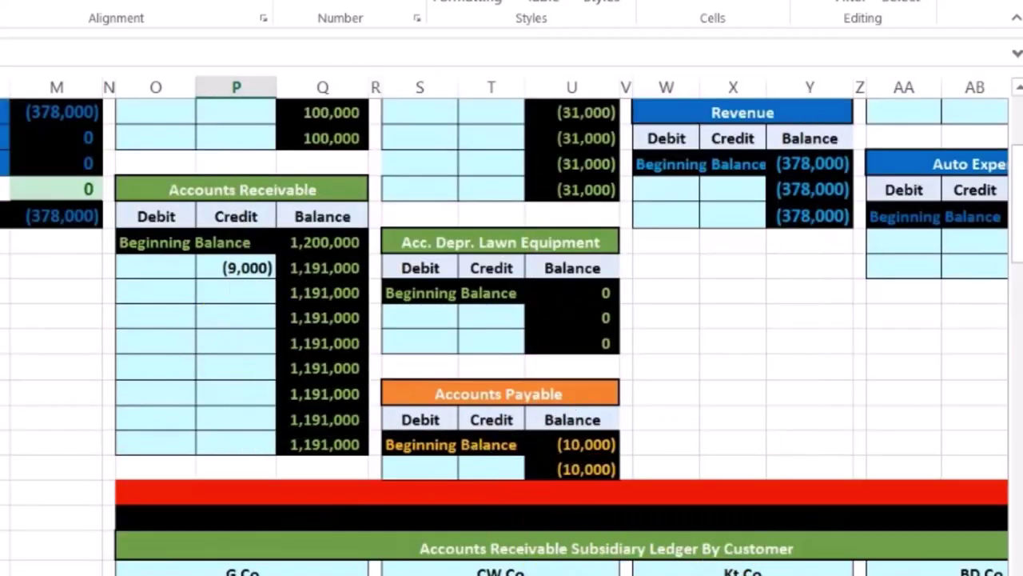
scroll(549, 532, "left", 5)
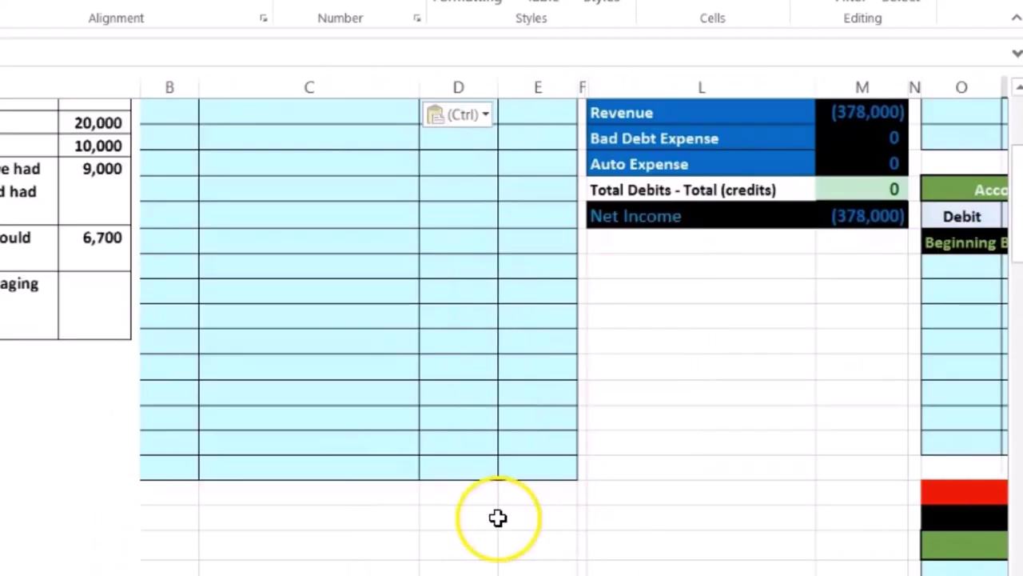
scroll(548, 532, "up", 2)
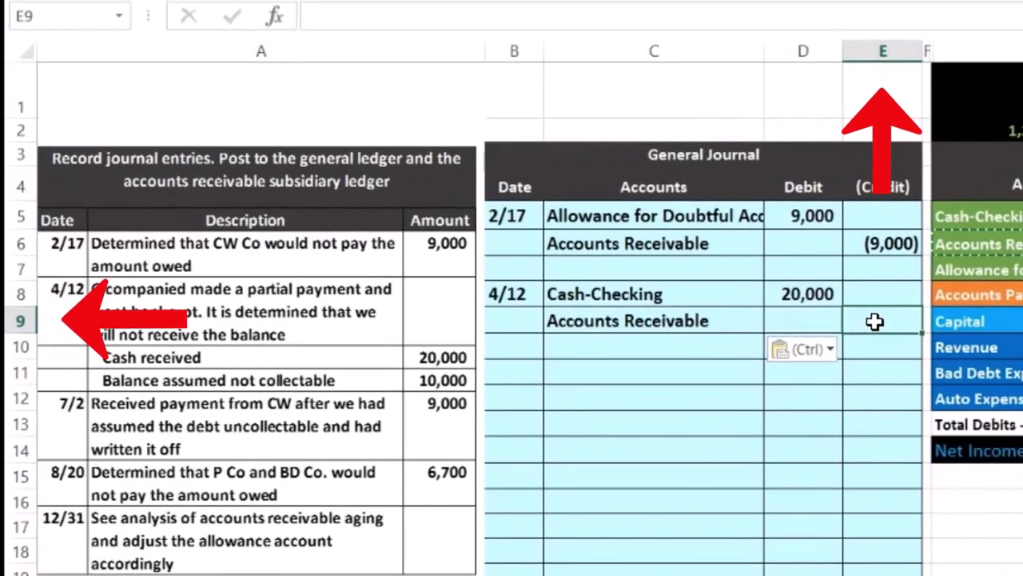
type("-3000")
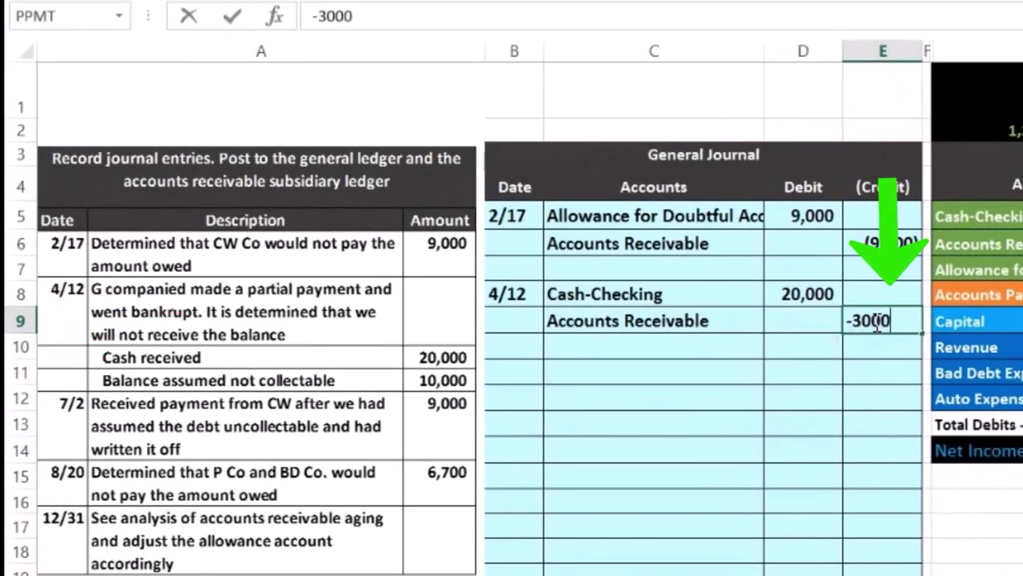
key("Return")
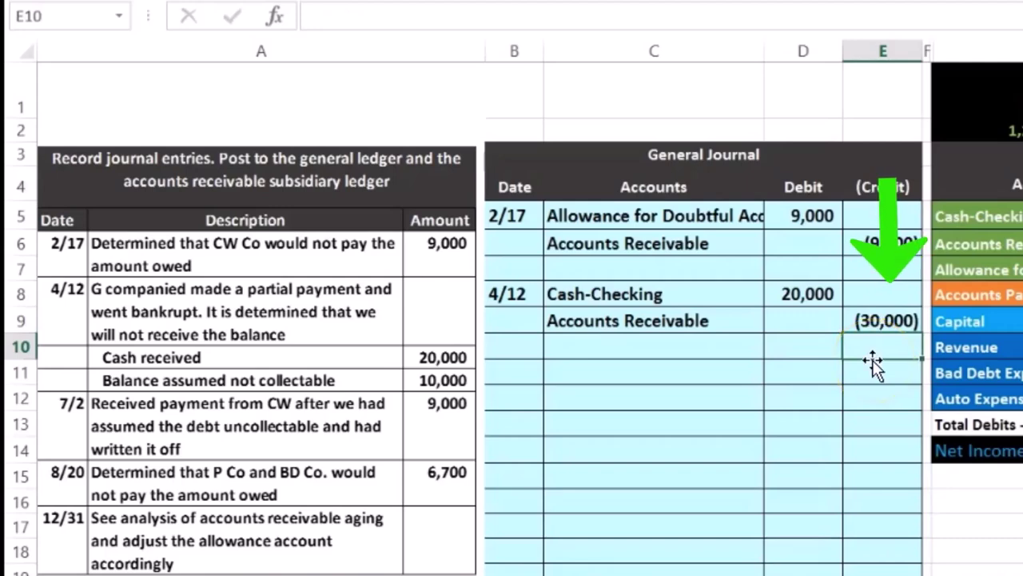
Step: Calculate the balancing debit in cell D10 with the formula -SUM(D8:E9) and check that the 4/12 entry balances
left_click(801, 345)
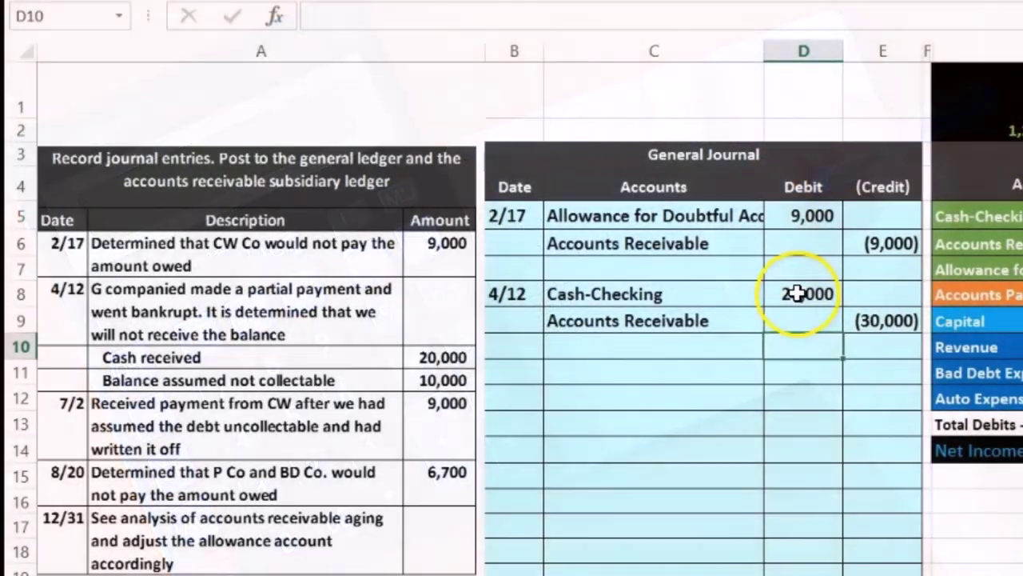
left_click_drag(803, 294, 797, 322)
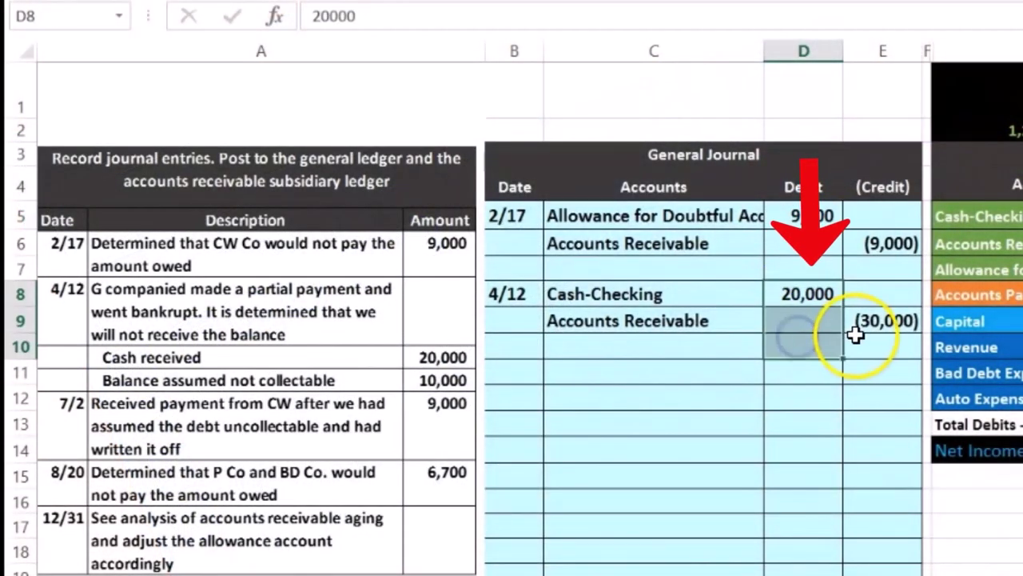
left_click(810, 350)
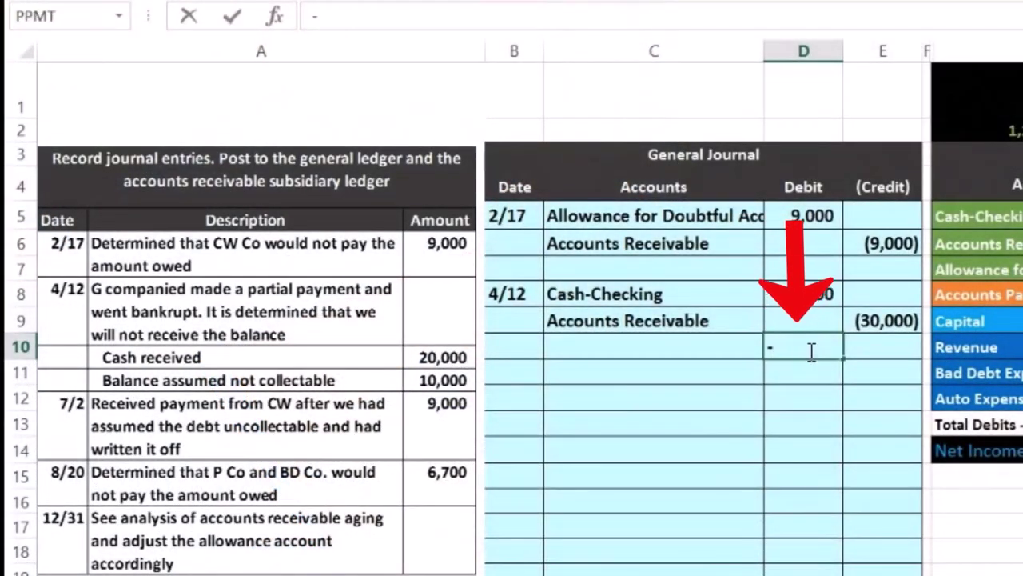
type("sum")
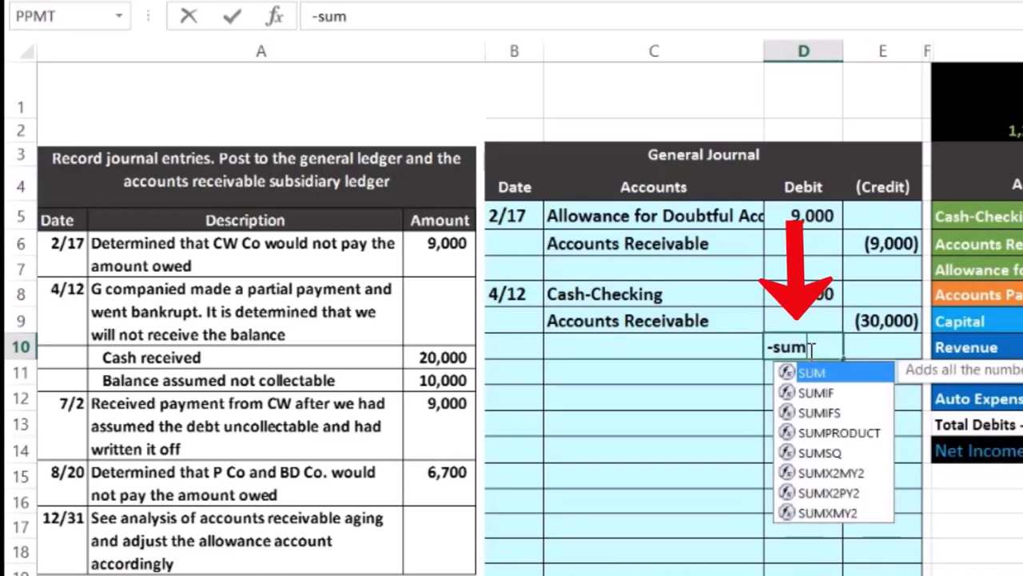
type("(")
left_click_drag(831, 297, 866, 318)
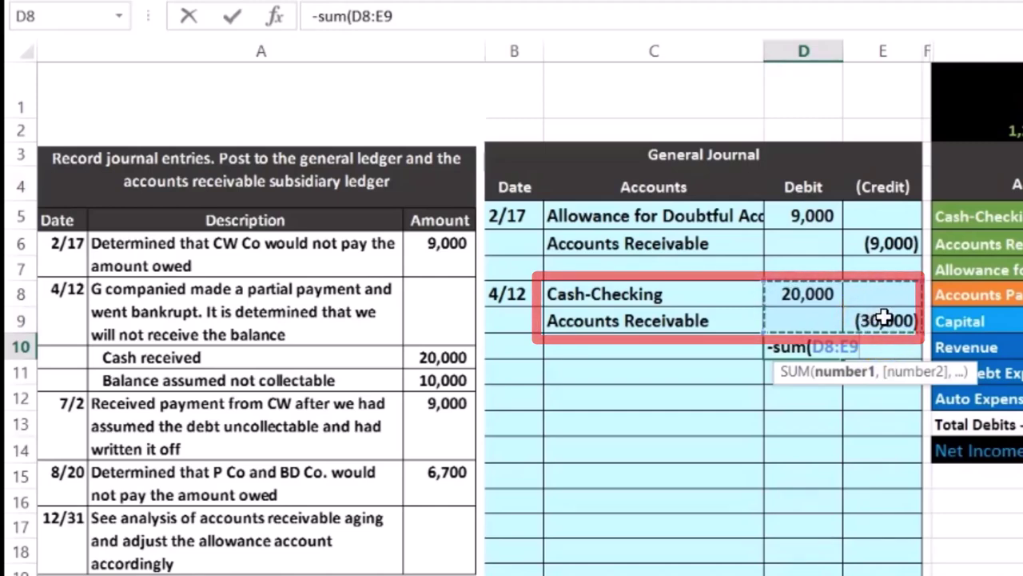
key("Return")
mouse_move(838, 296)
left_mouse_down()
mouse_move(848, 294)
mouse_move(858, 347)
left_mouse_up()
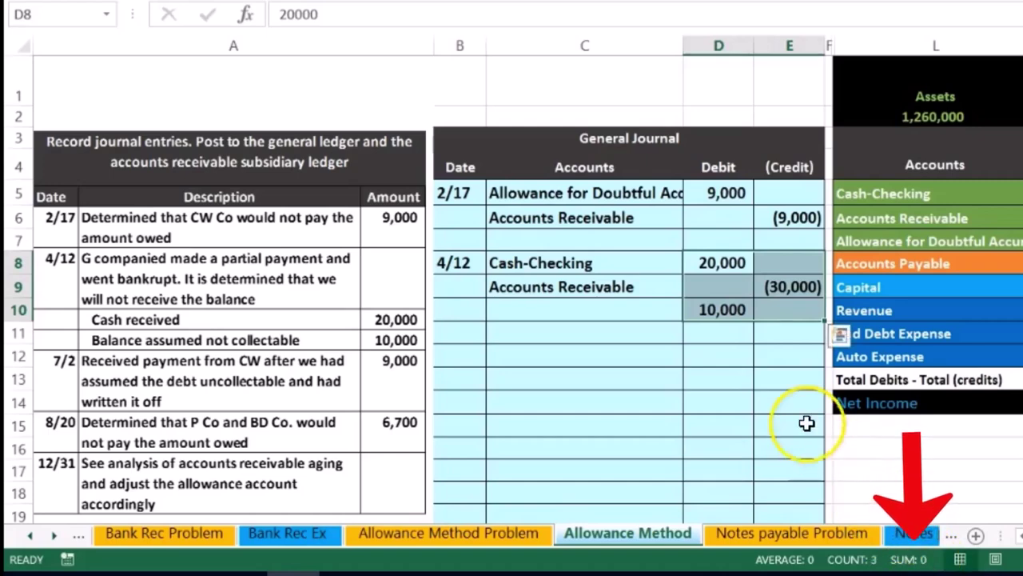
left_click(573, 305)
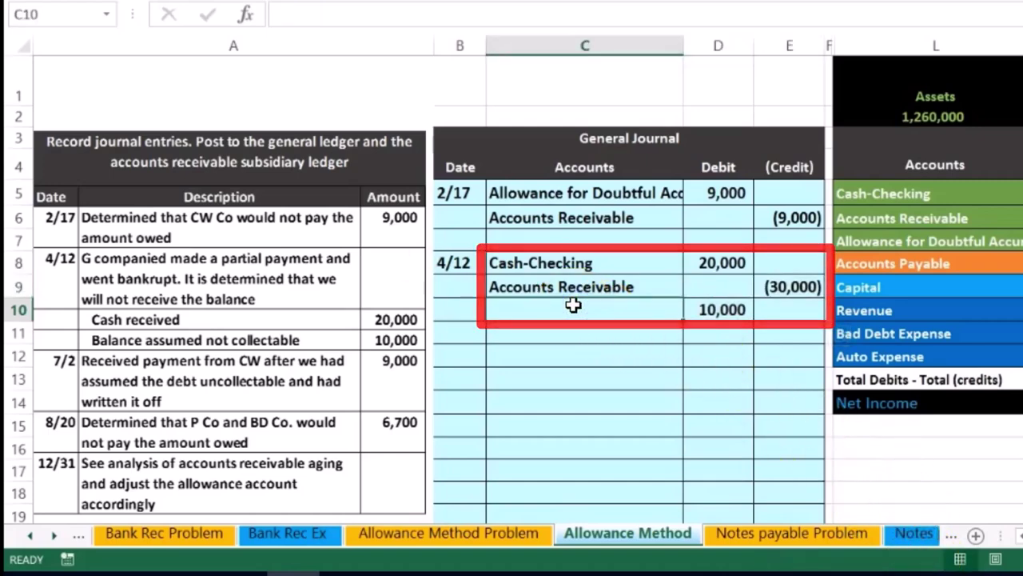